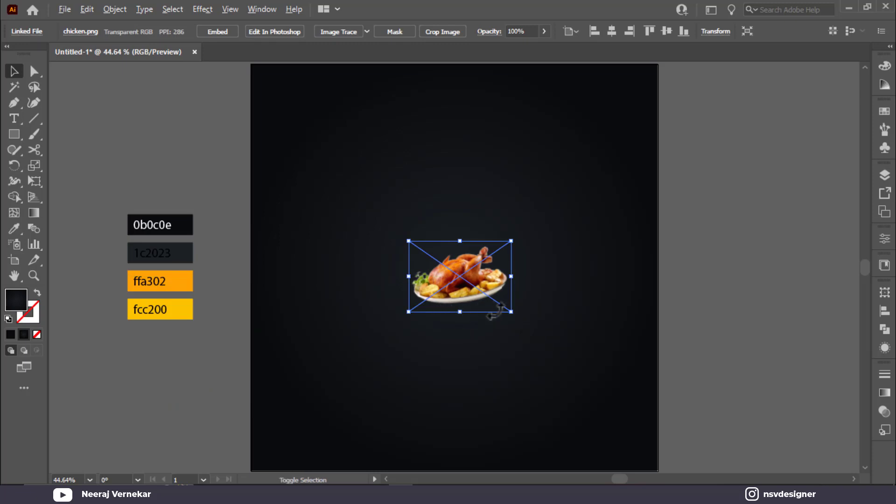
Step: Enlarge the chicken.png image to about three quarters of the artboard's width and centre it on the dark background
left_click_drag(514, 306, 708, 390)
mouse_move(498, 333)
left_mouse_down()
mouse_move(490, 357)
mouse_move(489, 348)
left_mouse_up()
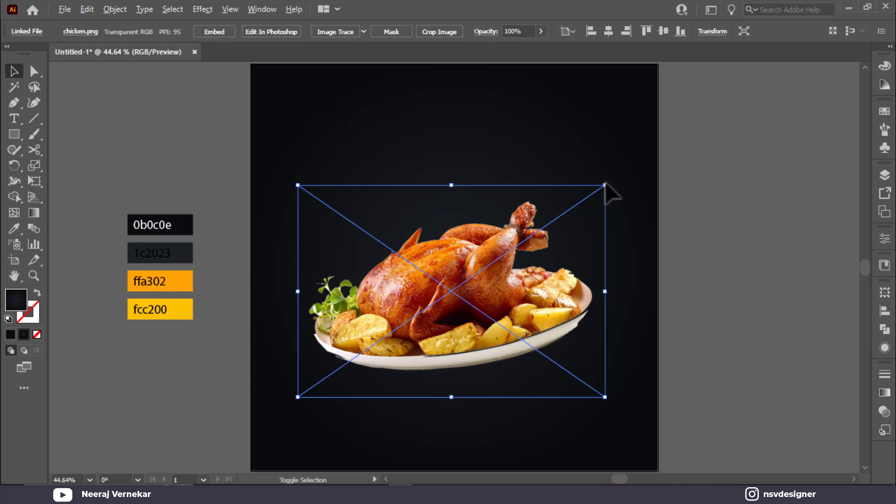
left_click_drag(605, 185, 611, 184)
left_click(735, 165)
Step: Draw a closed, curved swoosh with the Pen tool from the artboard's left edge around the plate's right end to the bottom edge
left_click(17, 100)
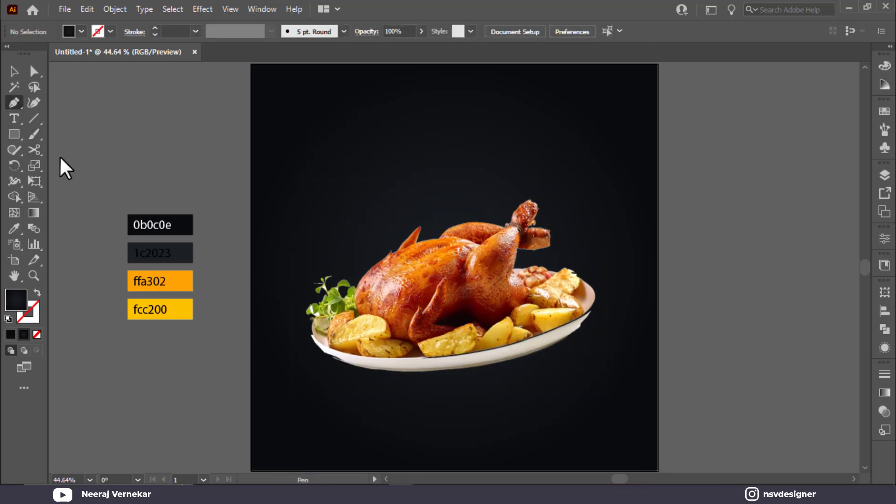
left_click(251, 410)
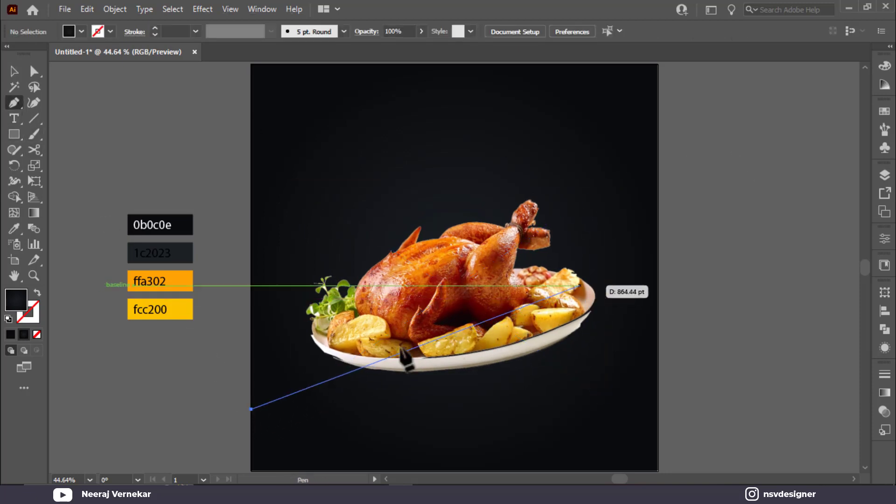
left_click_drag(573, 277, 486, 252)
left_click(578, 279)
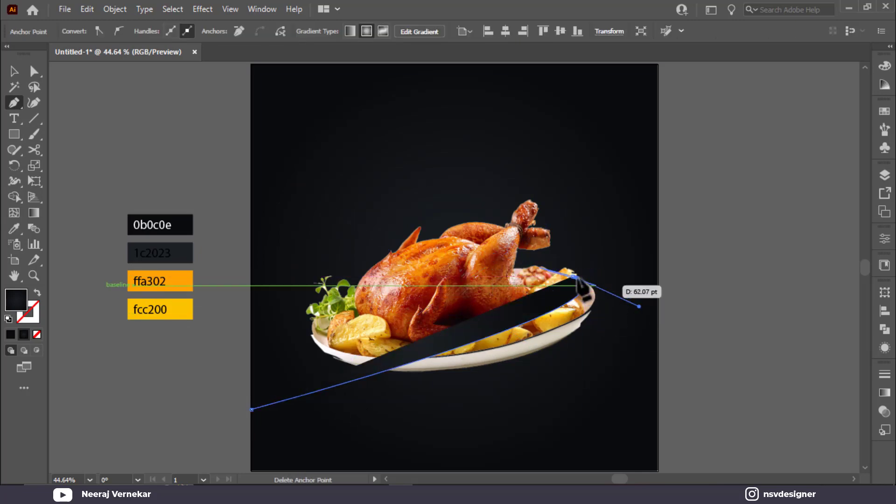
left_click(578, 280)
left_click(573, 277)
scroll(578, 285, "down", 5)
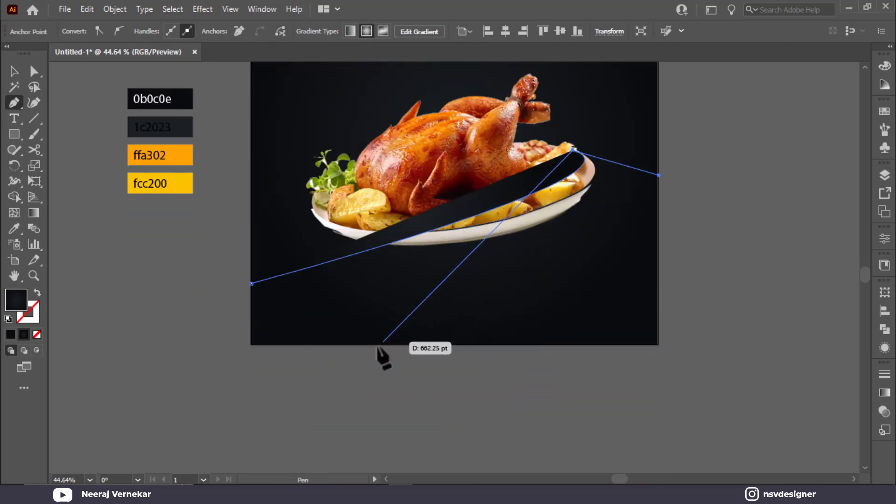
left_click_drag(378, 346, 132, 450)
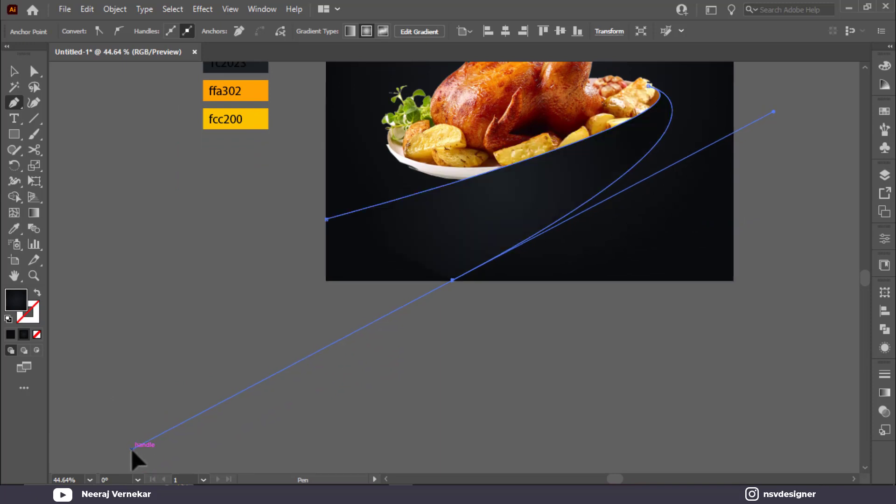
left_click(453, 279)
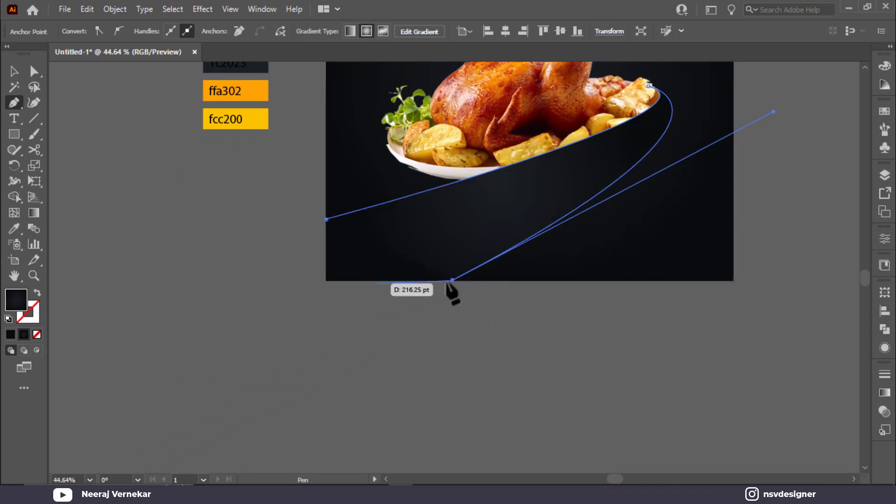
left_click(326, 280)
left_click(326, 219)
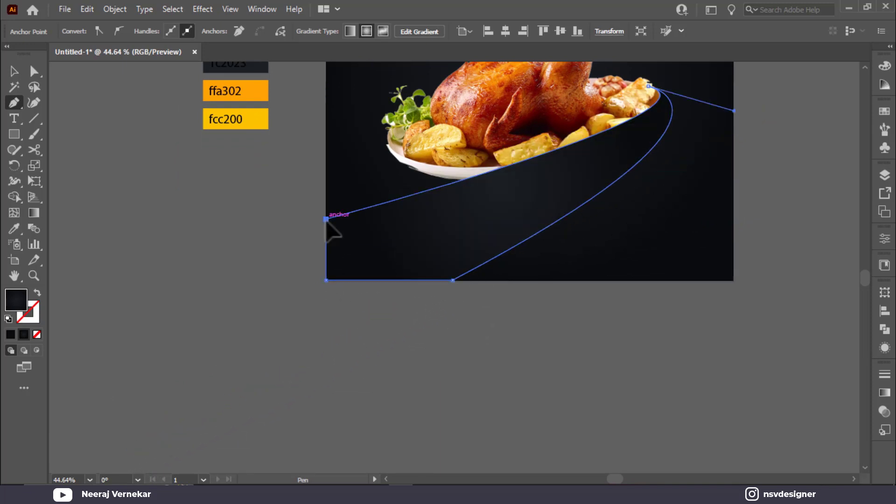
Step: Fill the swoosh with a medium brown swatch
left_click(15, 71)
left_click(170, 162)
left_click(459, 187)
scroll(288, 119, "up", 3)
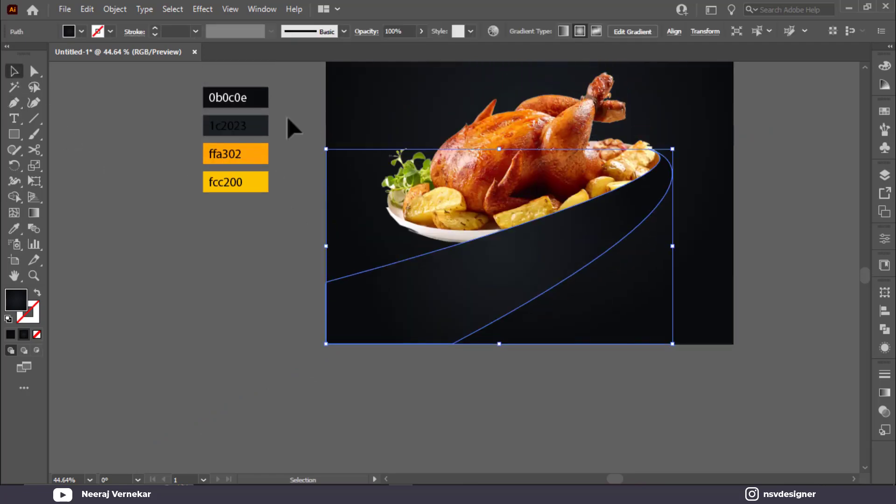
left_click(76, 33)
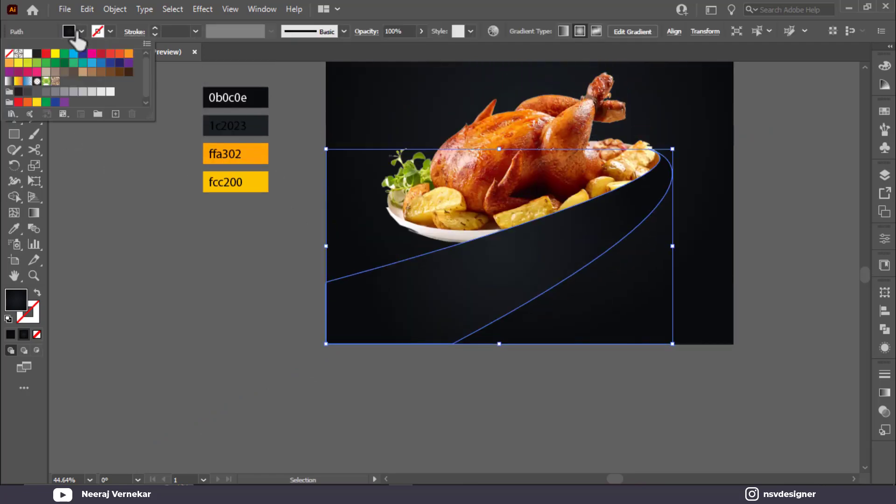
left_click(99, 73)
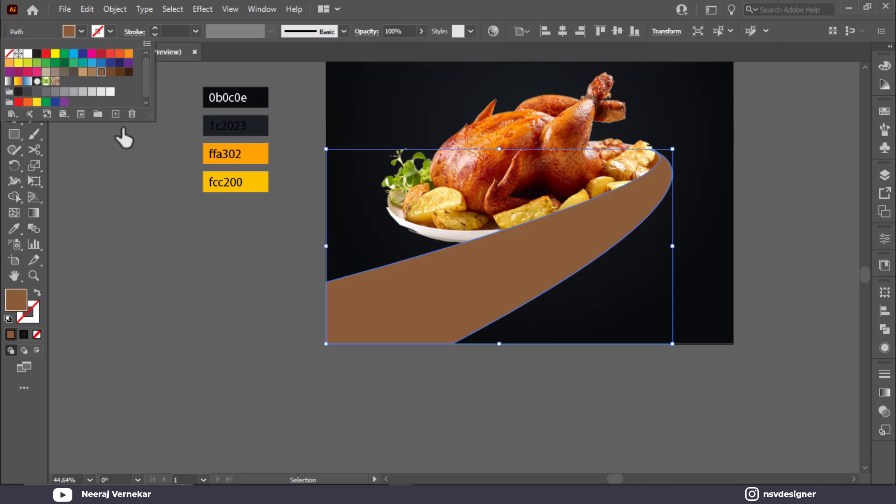
left_click(566, 346)
Step: Bring the chicken image to the front of the swoosh
right_click(536, 142)
mouse_move(594, 269)
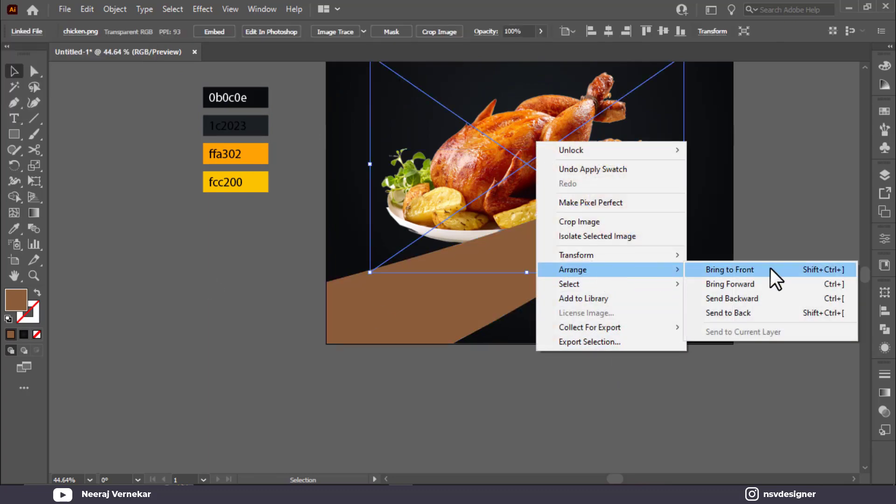
left_click(714, 269)
left_click(801, 234)
Step: Place a dark brown copy of the swoosh behind the original, offset slightly down and to the right
left_click_drag(554, 294, 556, 302)
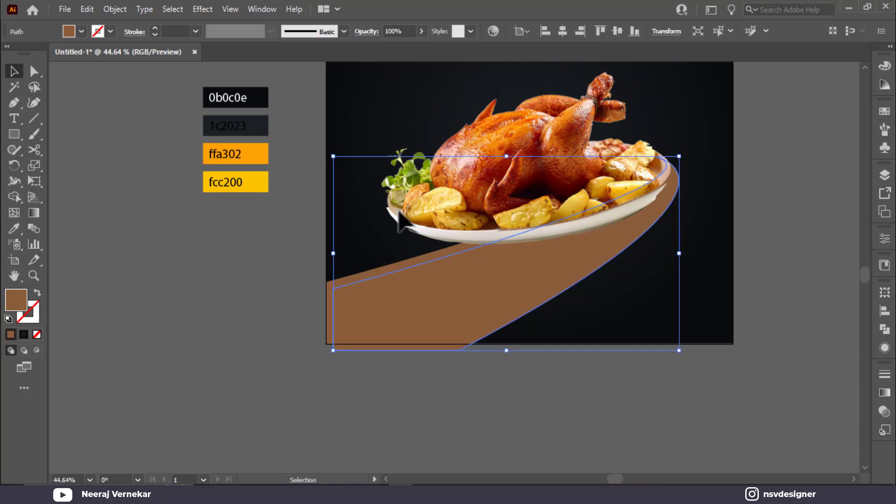
left_click(81, 31)
left_click(129, 72)
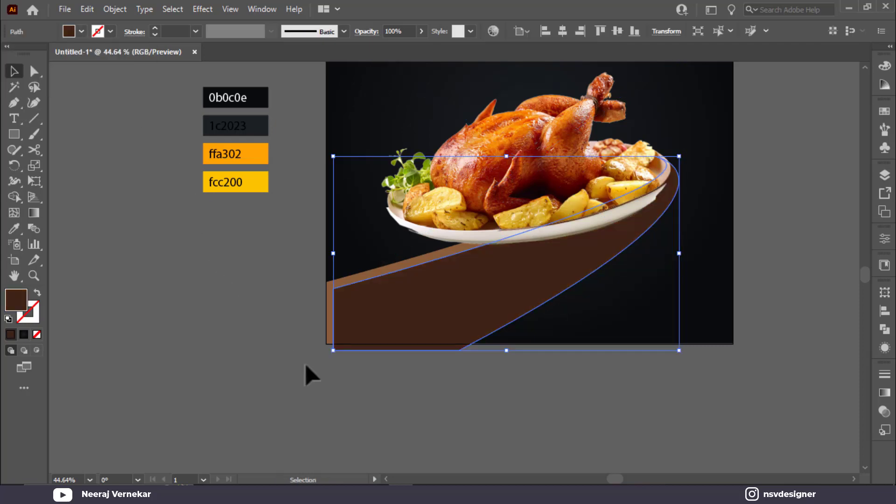
key("ctrl+[")
scroll(310, 370, "up", 1)
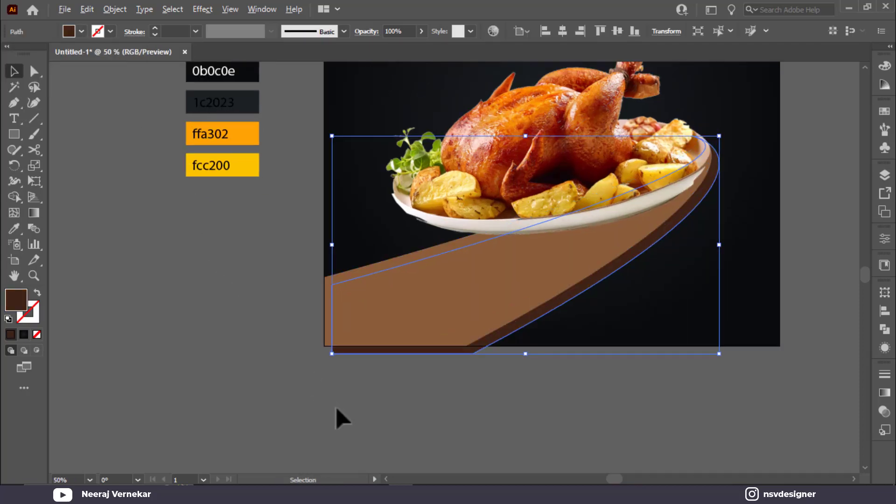
left_click(336, 410)
Step: Move the two lower anchor points of the dark brown copy up onto the artboard's bottom edge
left_click(430, 337)
scroll(430, 336, "up", 2)
left_click(42, 74)
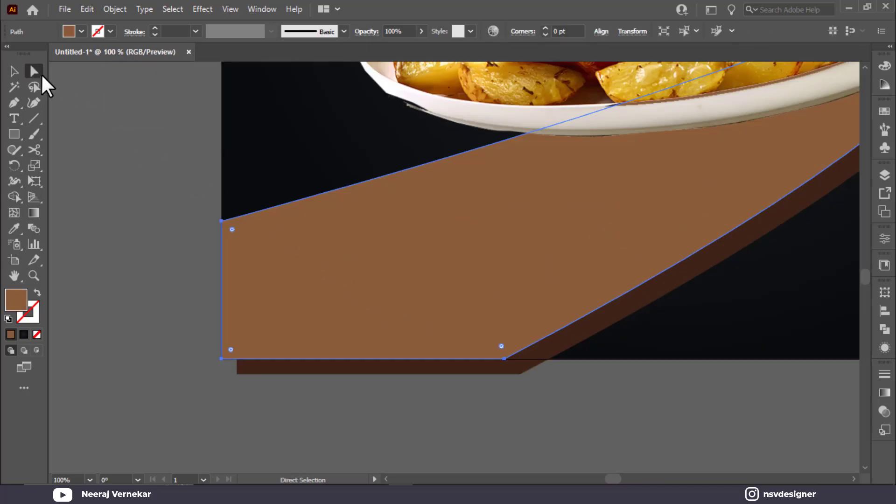
left_click_drag(521, 374, 529, 363)
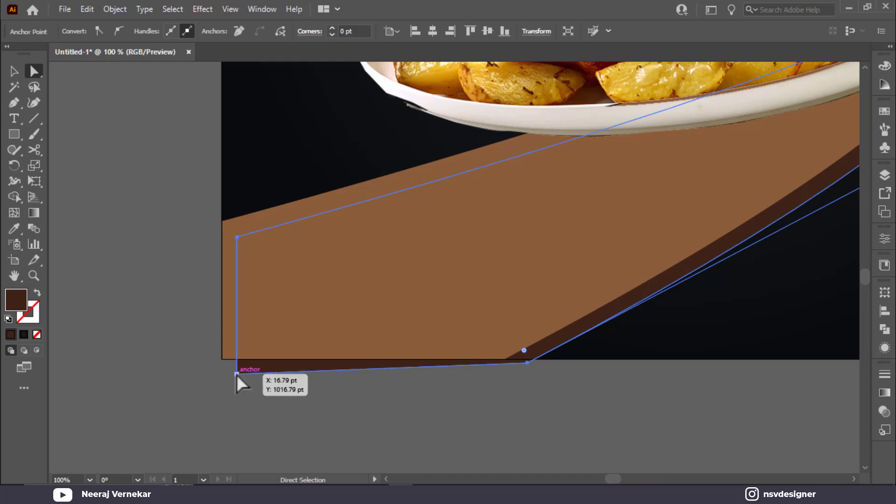
left_click_drag(237, 375, 237, 359)
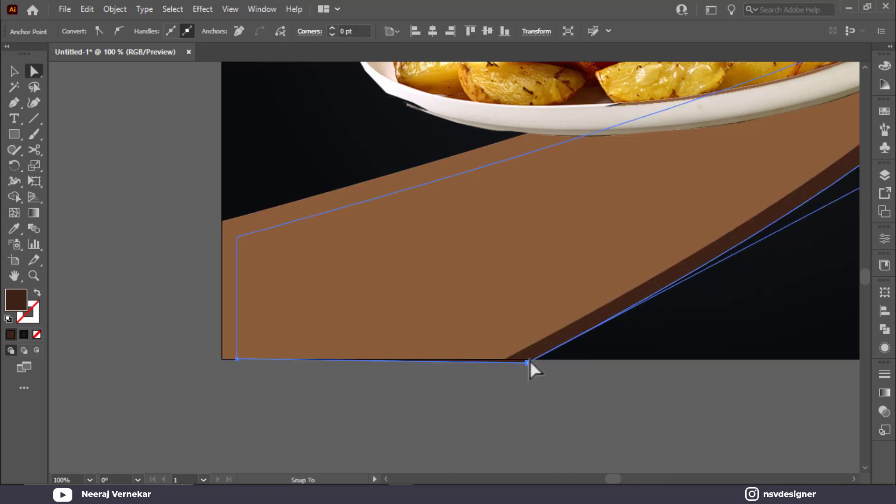
scroll(528, 364, "up", 1)
scroll(528, 364, "up", 2)
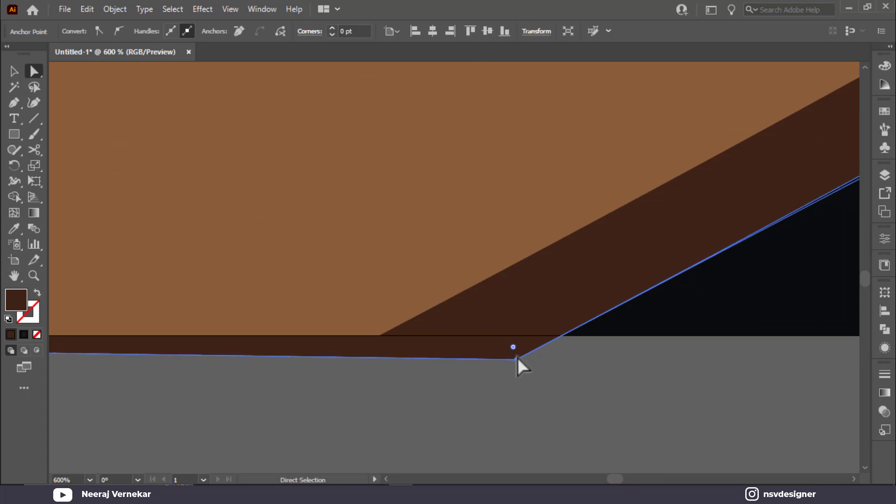
left_click_drag(518, 359, 519, 337)
left_click(508, 373)
key("ctrl+0")
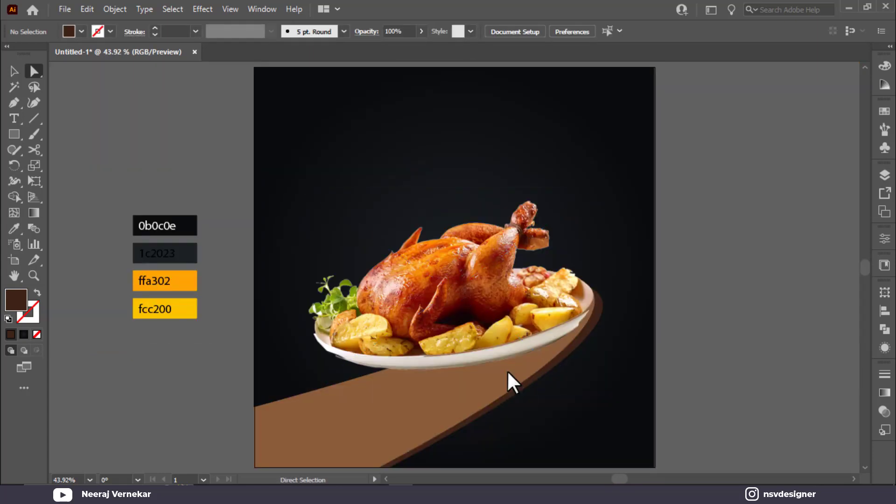
Step: Reshape the dark brown copy's lower curve by pulling its bottom anchor's handle inward and down to thicken the visible edge
scroll(472, 385, "down", 2)
left_click(423, 403)
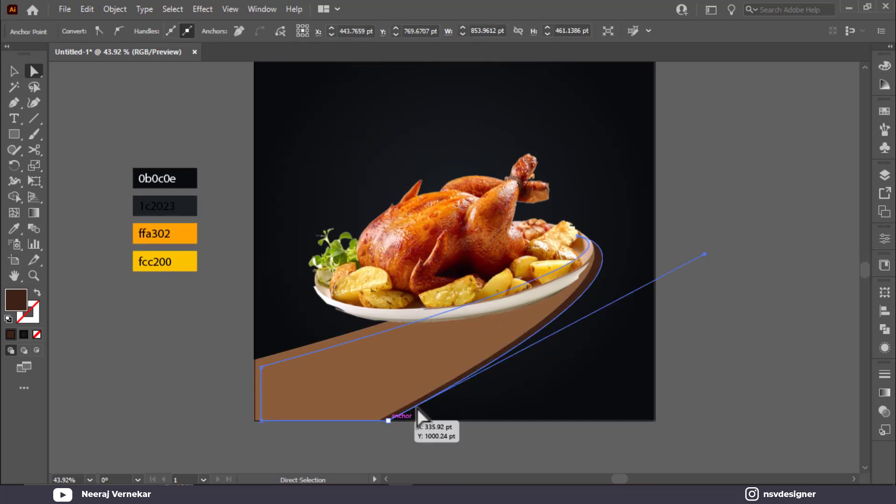
scroll(683, 284, "up", 3)
scroll(682, 284, "down", 4)
scroll(682, 284, "up", 1)
scroll(682, 284, "up", 1)
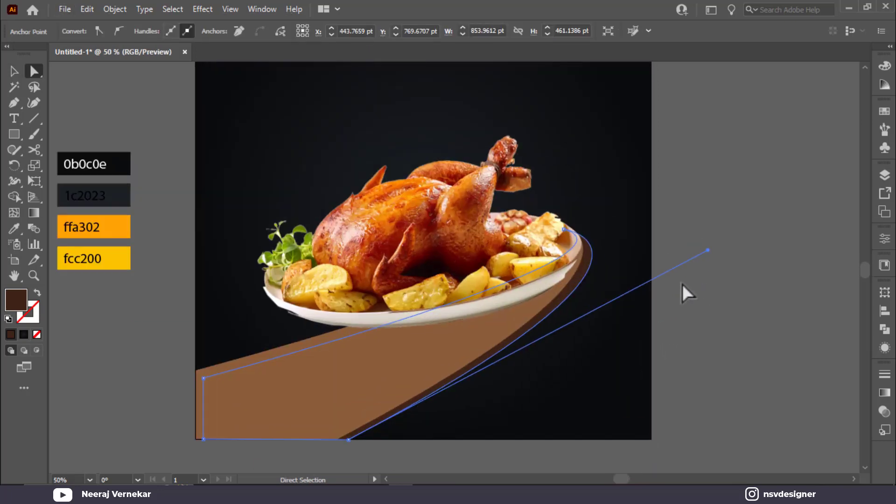
left_click_drag(709, 256, 668, 290)
left_click(795, 248)
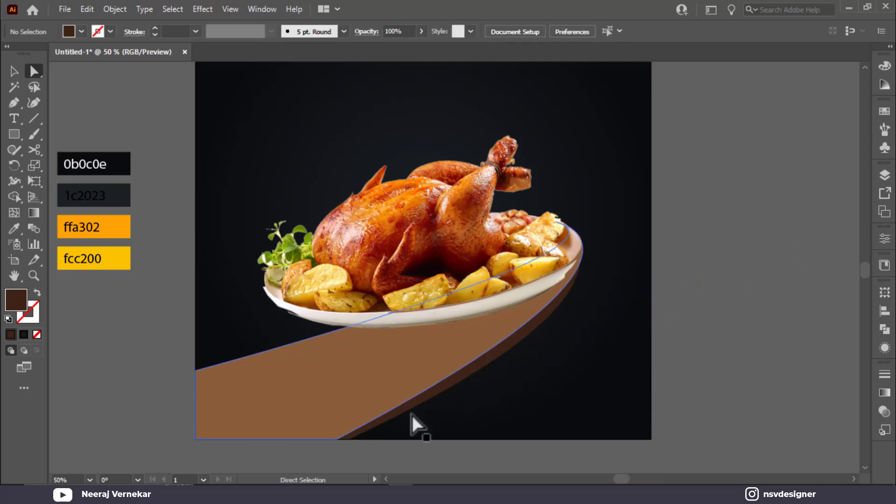
Step: Shift the dark brown copy's bottom-right anchor outward and refine its handle so the edge tapers smoothly toward the plate
left_click(365, 435)
left_click(351, 442)
left_click_drag(350, 441, 359, 443)
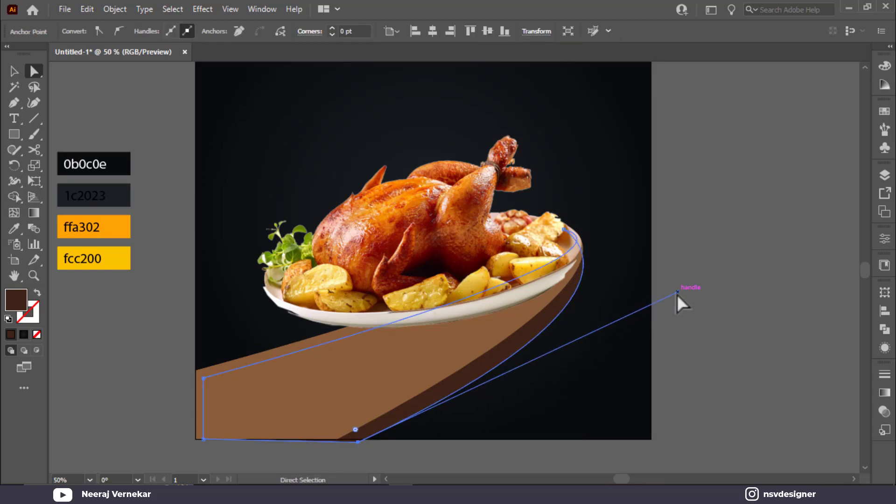
mouse_move(678, 293)
left_mouse_down()
mouse_move(658, 290)
mouse_move(667, 294)
left_mouse_up()
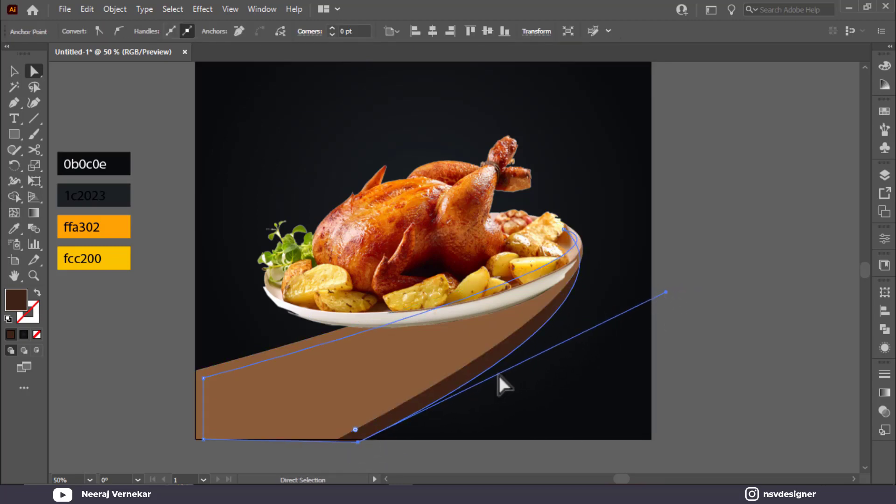
left_click(669, 359)
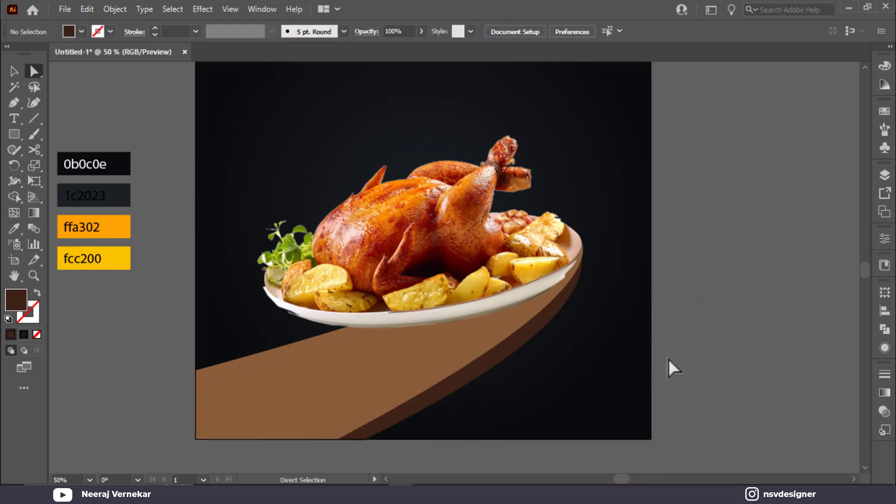
left_click(456, 395)
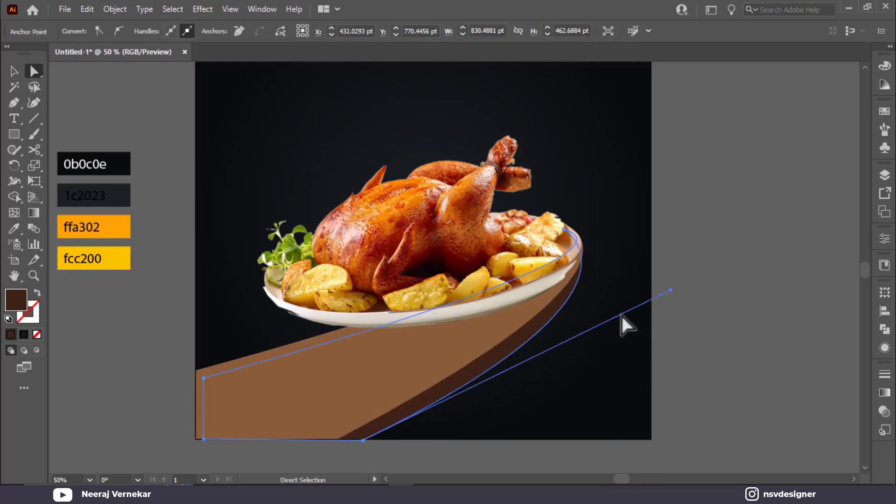
left_click_drag(669, 291, 667, 271)
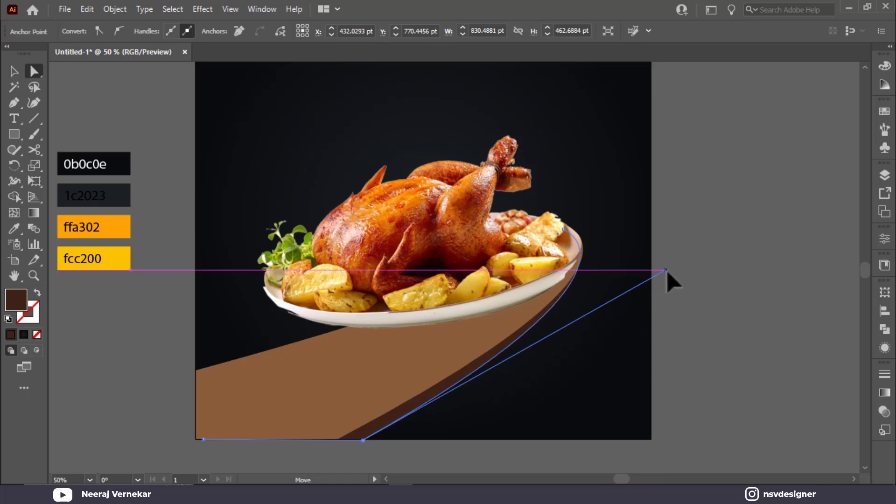
left_click(725, 268)
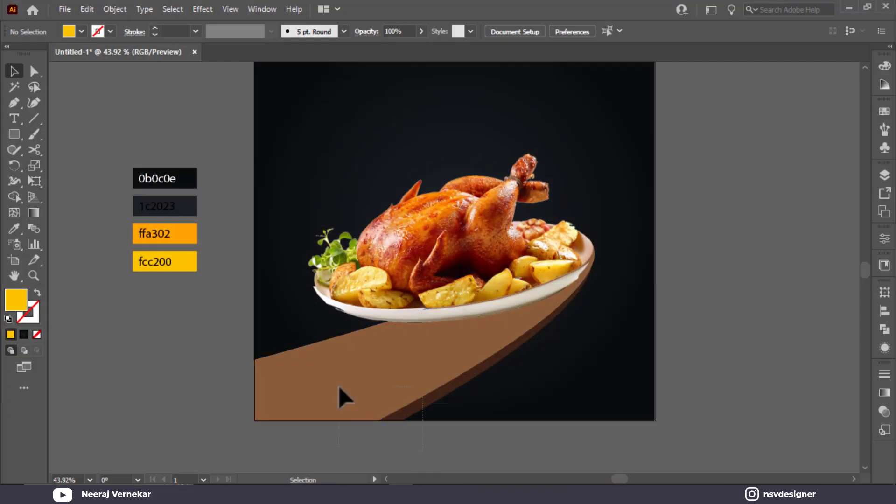
Step: Divide the overlapping swooshes with Shape Builder into a main shape and a lower edge band, both filled with yellow fcc200
left_click(345, 397)
left_click(14, 197)
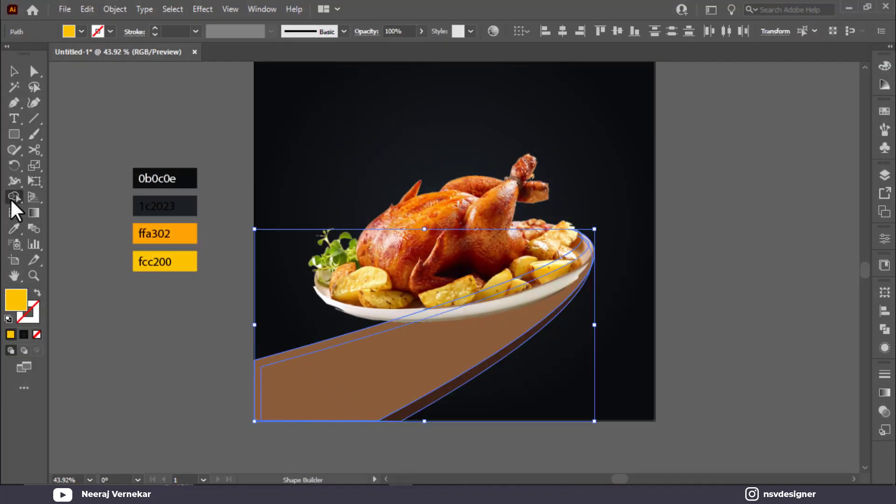
left_click(344, 349)
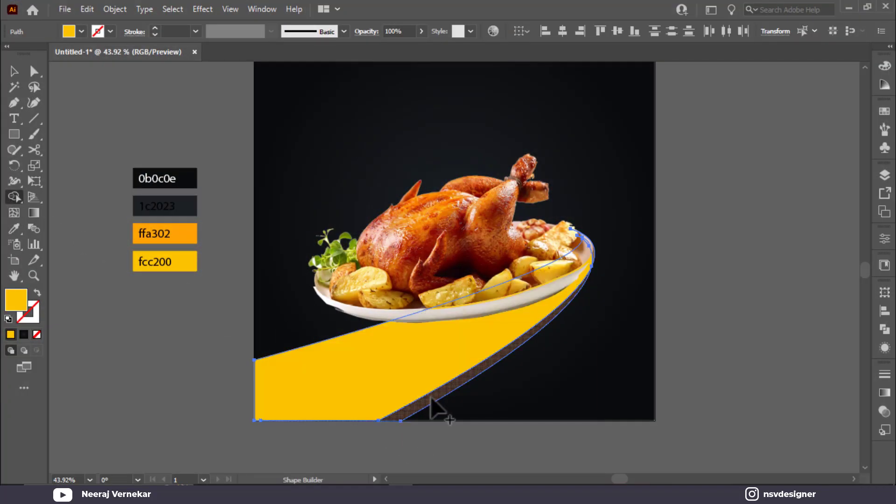
left_click(430, 398)
left_click(14, 74)
left_click(794, 386)
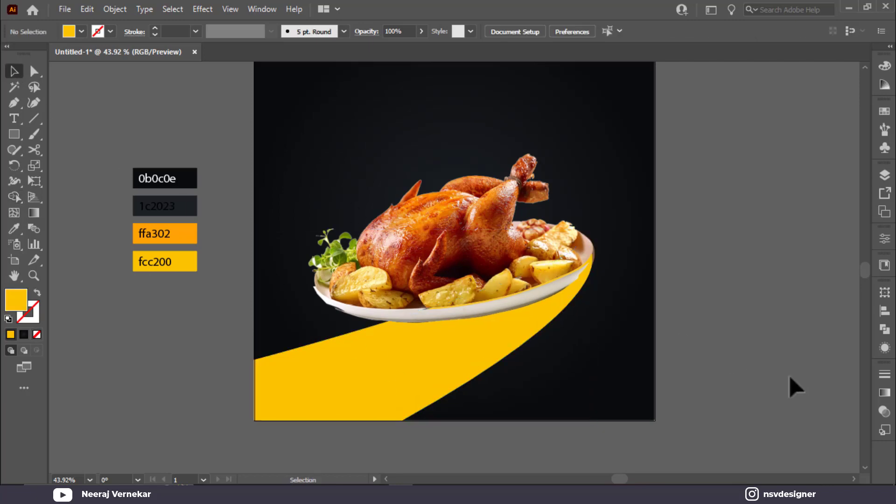
Step: Recolour the swoosh's lower edge band with the orange ffa302 sample
left_click(455, 369)
key("i")
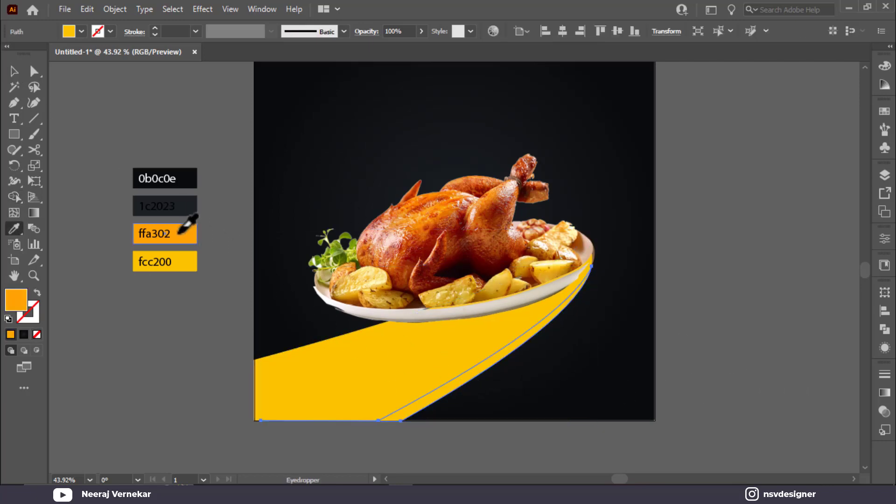
key("v")
Step: Try turning the main yellow swoosh into an unfilled outline with a 9 pt yellow stroke
left_click(391, 396)
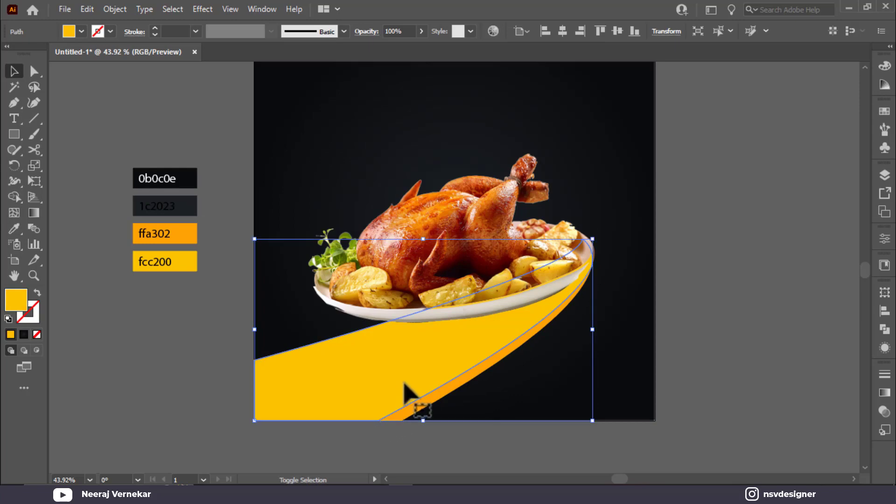
key("shift+x")
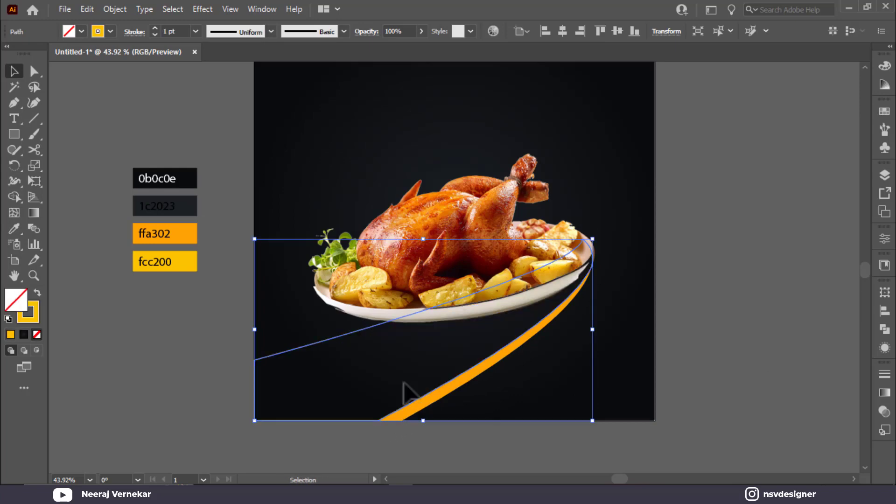
left_click(176, 31)
key("Up")
key("Up")
key("Up")
key("Up")
key("Up")
key("Up")
key("Up")
key("Up")
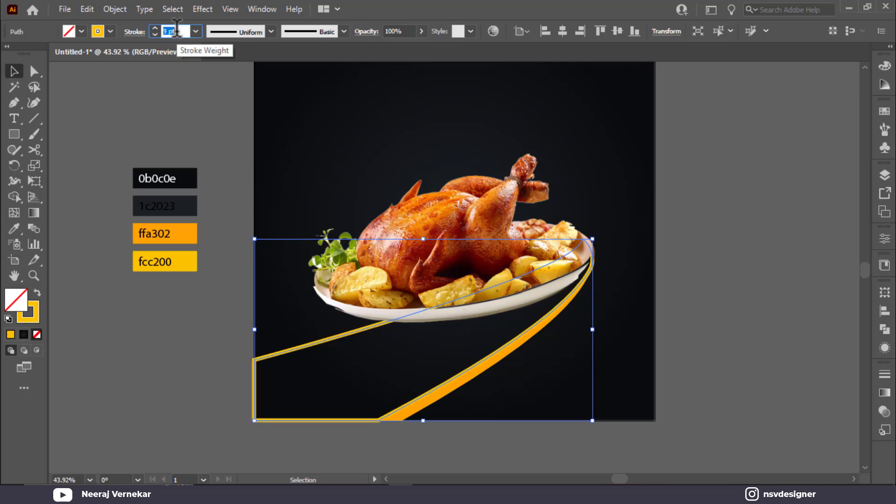
left_click(203, 372)
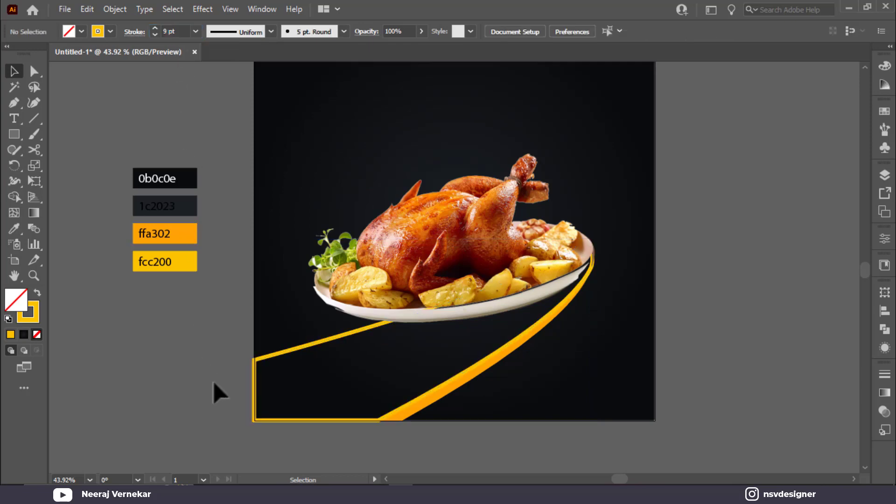
Step: Undo the stroke weight changes and restore the main swoosh to a solid yellow fill with no stroke
key("ctrl+z")
key("ctrl+z")
key("ctrl+z")
key("ctrl+z")
key("ctrl+z")
key("ctrl+z")
key("ctrl+z")
key("ctrl+z")
key("ctrl+z")
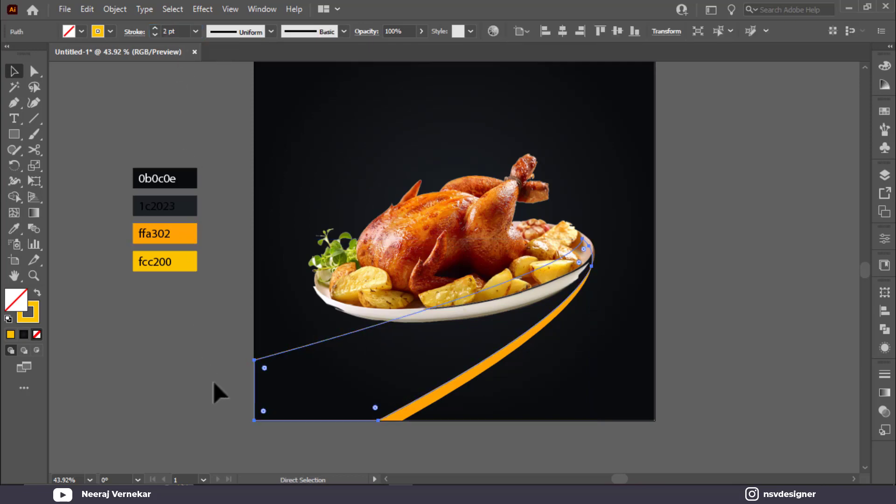
key("shift+x")
key("v")
left_click(214, 382)
Step: Duplicate the main yellow swoosh onto the empty canvas just beside the artboard, level with the original
left_click(366, 383)
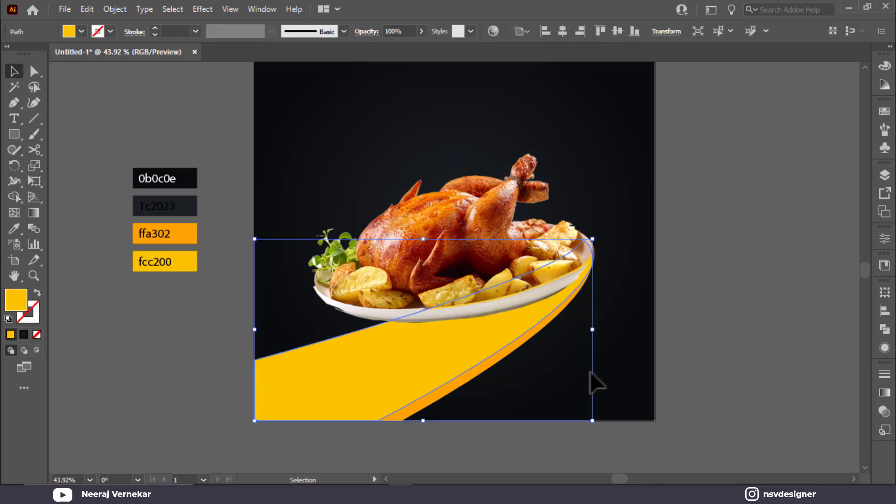
key("space")
left_click_drag(668, 367, 505, 356)
left_click(679, 364)
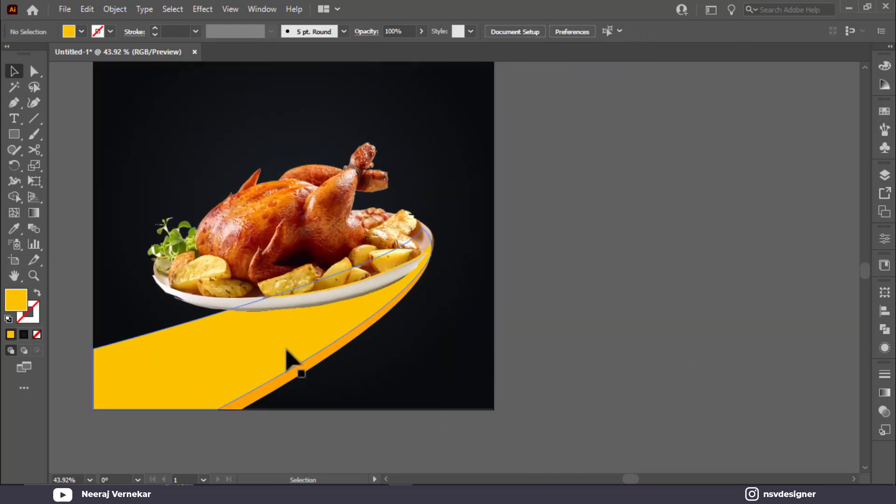
left_click(200, 371)
left_click_drag(201, 370, 593, 362)
left_click(588, 282)
Step: Add the text CHICKEN in black Cooper Black, enlarge it to about 84 pt and place it over the swoosh copy
left_click(15, 117)
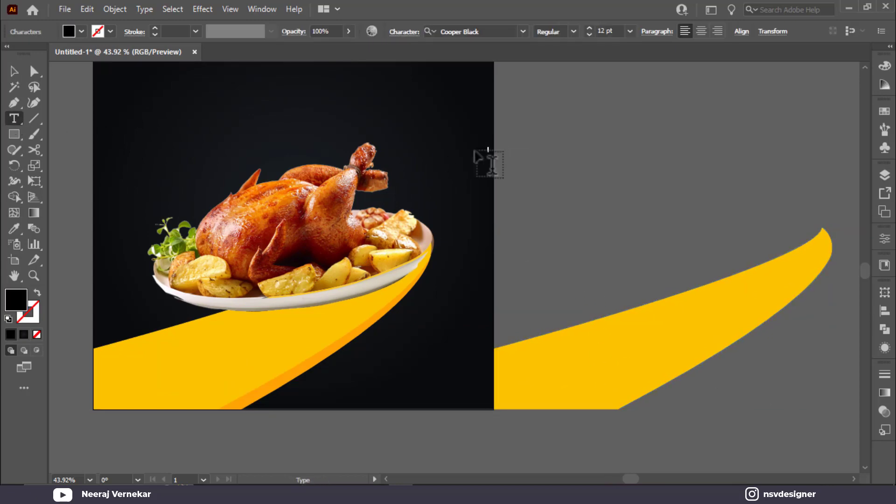
left_click(15, 73)
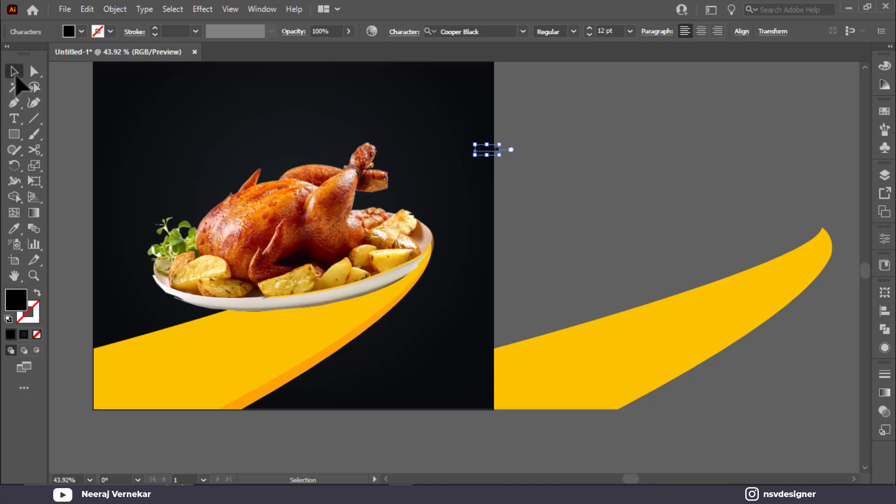
left_click_drag(501, 155, 764, 218)
left_click_drag(611, 170, 709, 333)
Step: Convert the CHICKEN text to outlines, then tilt and enlarge it to follow the slope of the swoosh copy
right_click(722, 336)
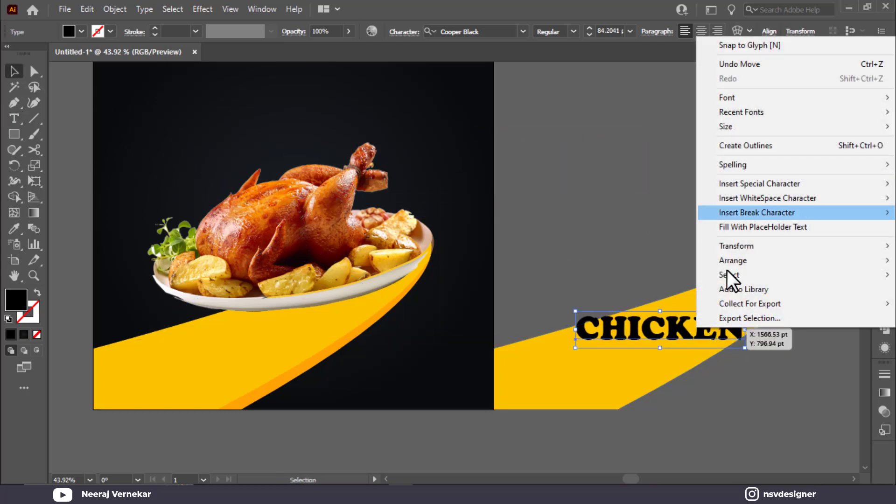
left_click(696, 147)
left_click_drag(750, 304, 748, 283)
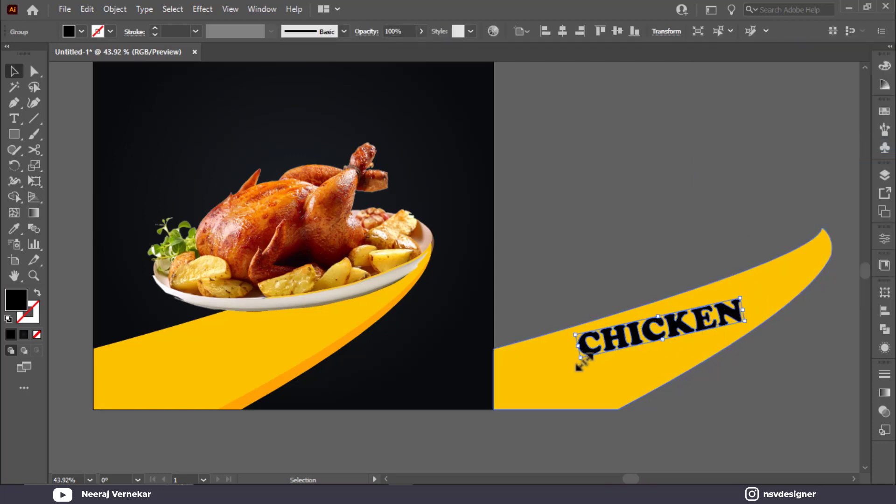
left_click_drag(581, 357, 515, 400)
left_click_drag(747, 326, 763, 269)
Step: Send the CHICKEN lettering behind the swoosh copy and warp it with Envelope Distort, using the swoosh as the top object
key("a")
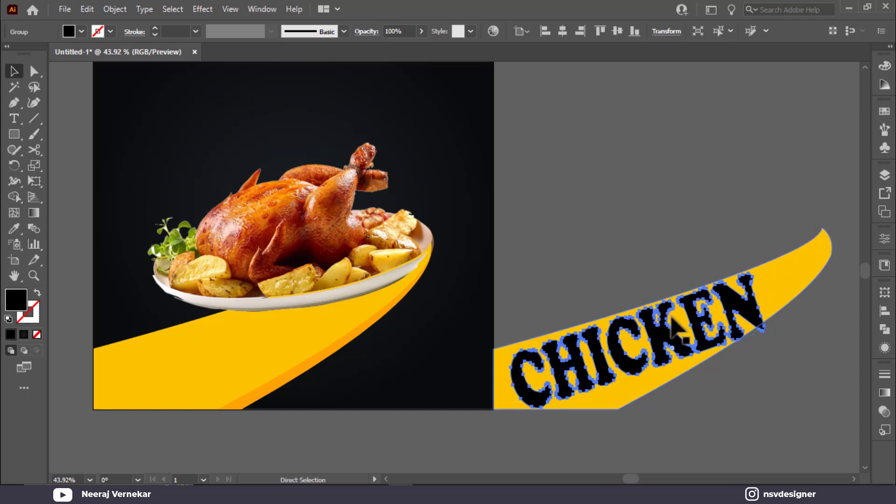
key("ctrl+[")
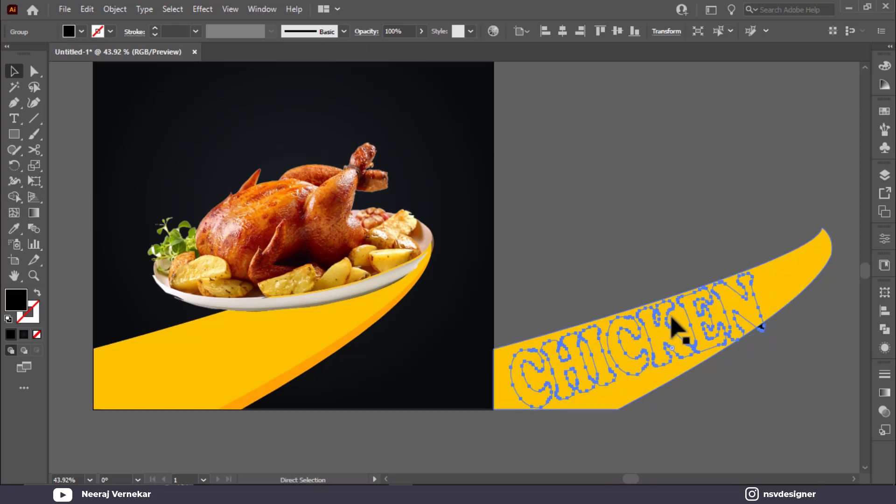
key("v")
left_click(637, 258)
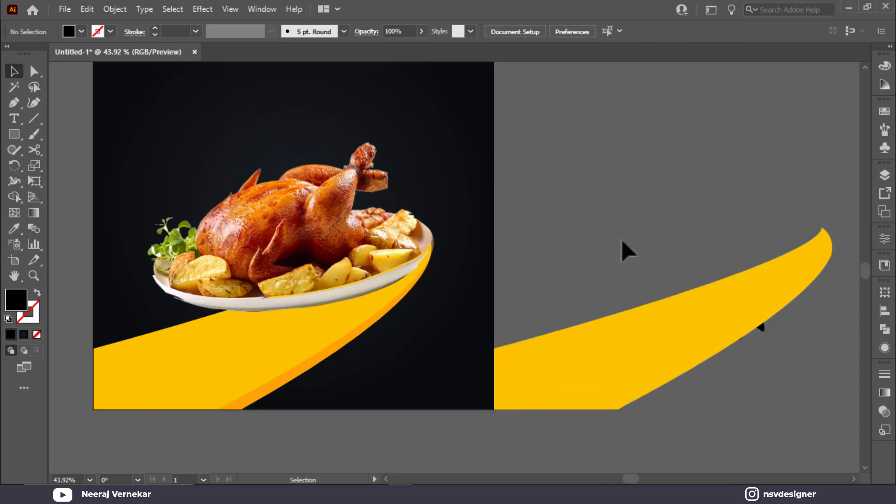
left_click_drag(625, 250, 721, 410)
left_click(117, 9)
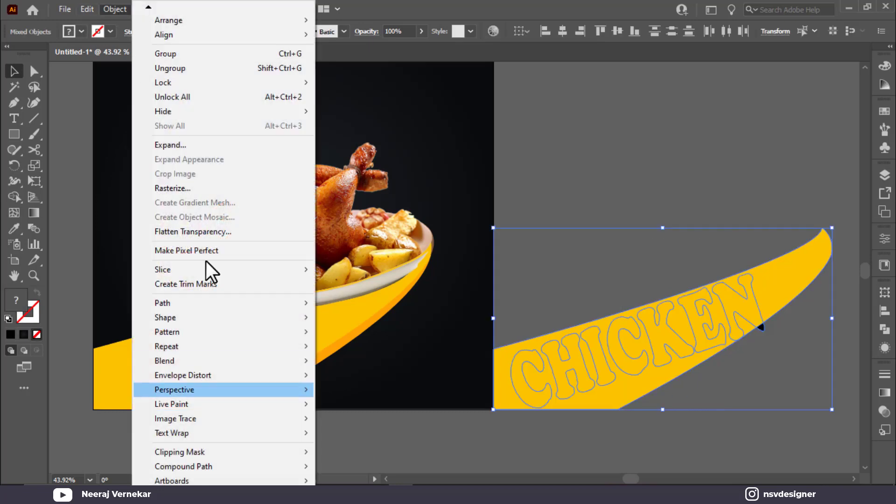
mouse_move(248, 379)
left_click(392, 406)
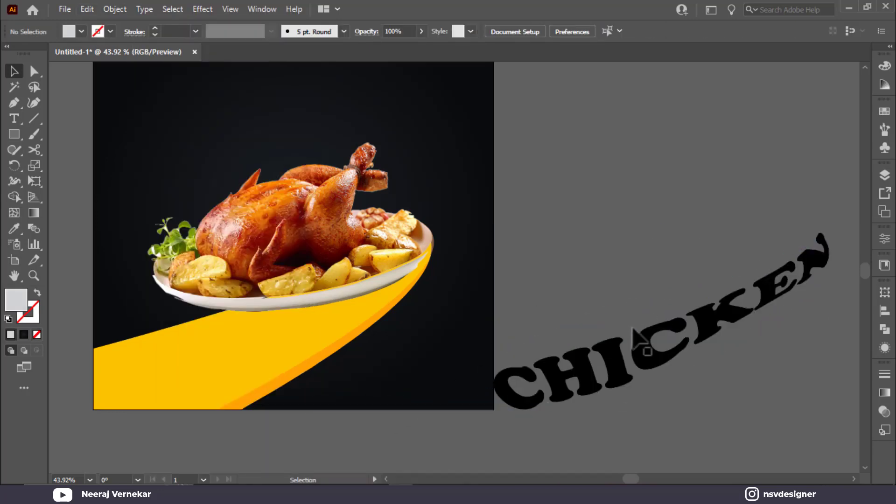
Step: Try stretching the lettering inside its envelope, and move the warped CHICKEN onto the poster's yellow swoosh
double_click(638, 355)
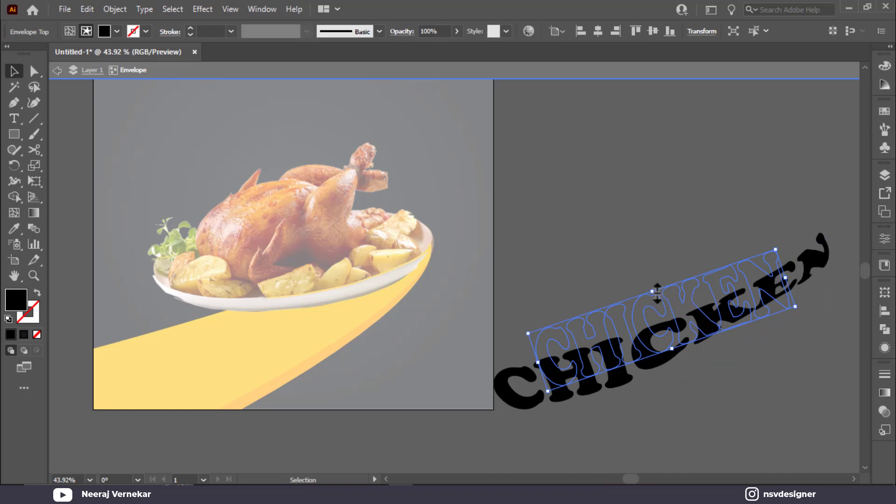
left_click_drag(656, 293, 654, 286)
double_click(654, 236)
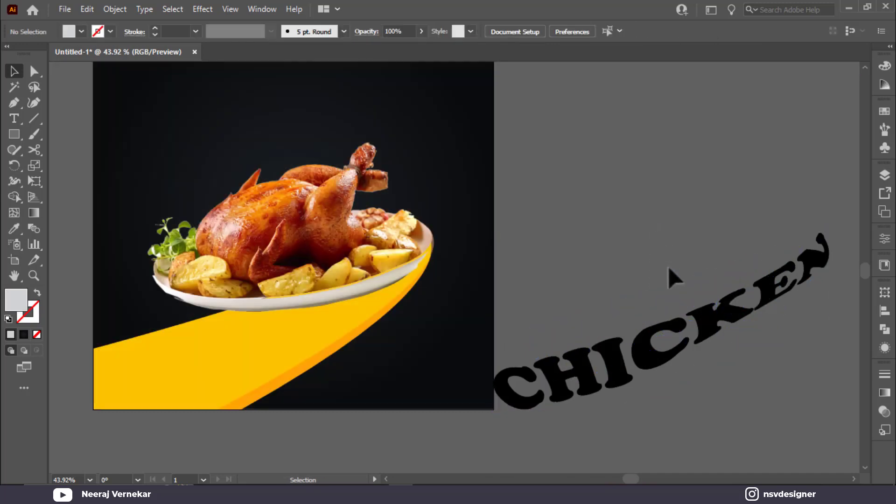
left_click_drag(710, 344, 309, 338)
key("ctrl+0")
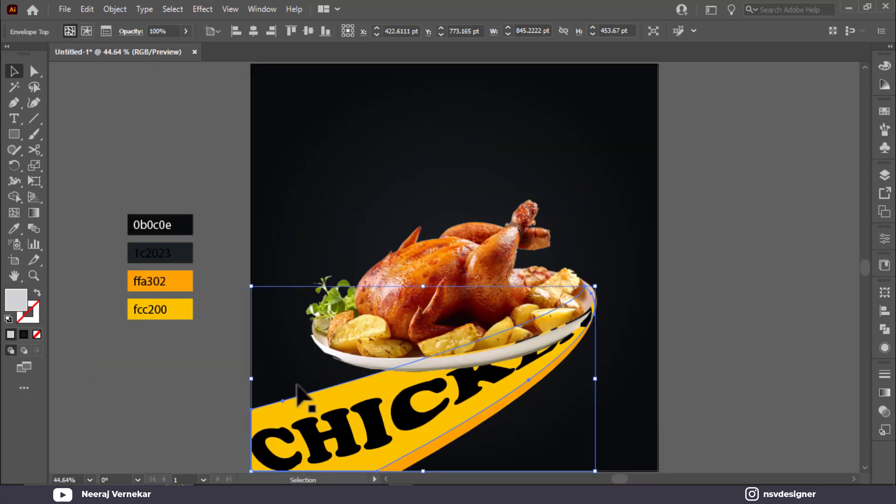
Step: Try expanding the warped CHICKEN envelope with both Object and Fill enabled
left_click(117, 11)
left_click(175, 147)
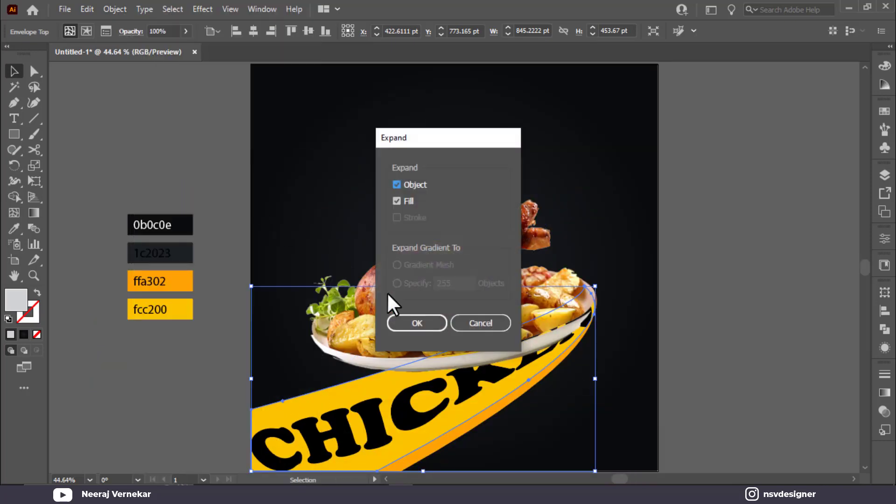
left_click(416, 323)
right_click(355, 419)
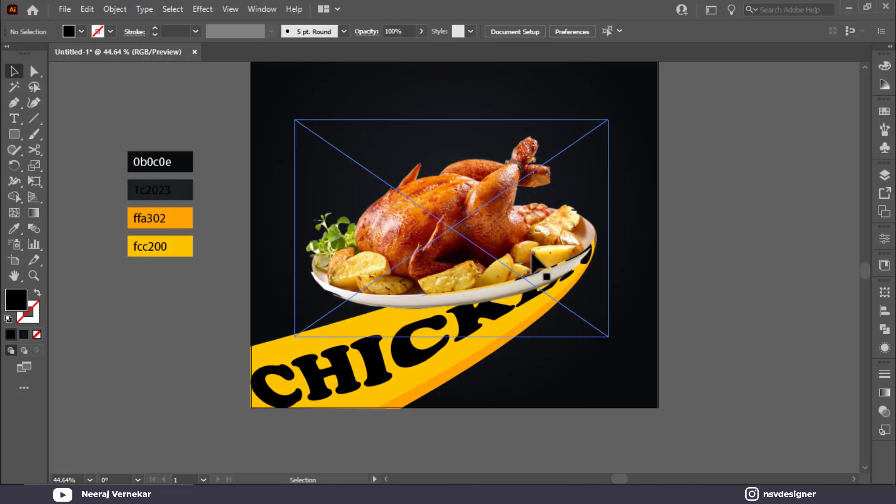
Step: Move the roast chicken image slightly up and to the left above the swoosh
mouse_move(537, 255)
left_mouse_down()
mouse_move(537, 234)
mouse_move(544, 239)
mouse_move(532, 241)
left_mouse_up()
left_click(570, 310)
left_click(401, 370)
Step: Rotate the CHICKEN lettering inside its envelope by about 9° so the letters stand more upright along the swoosh
double_click(394, 352)
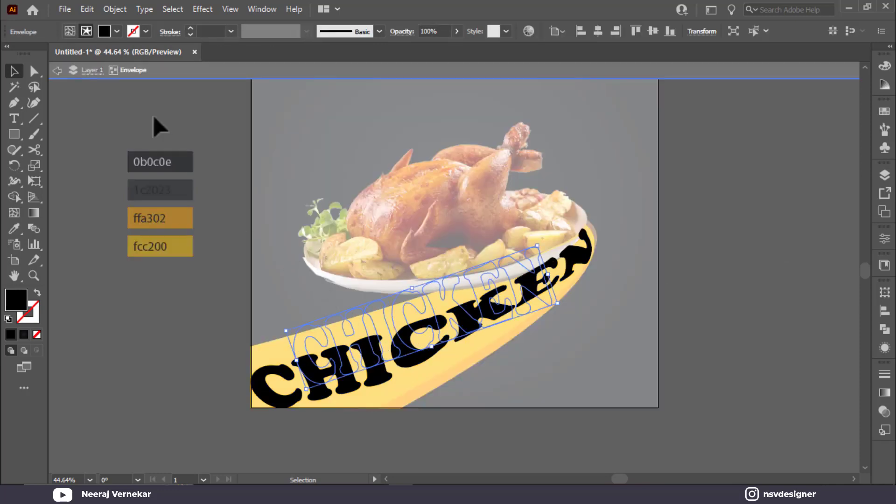
left_click(69, 31)
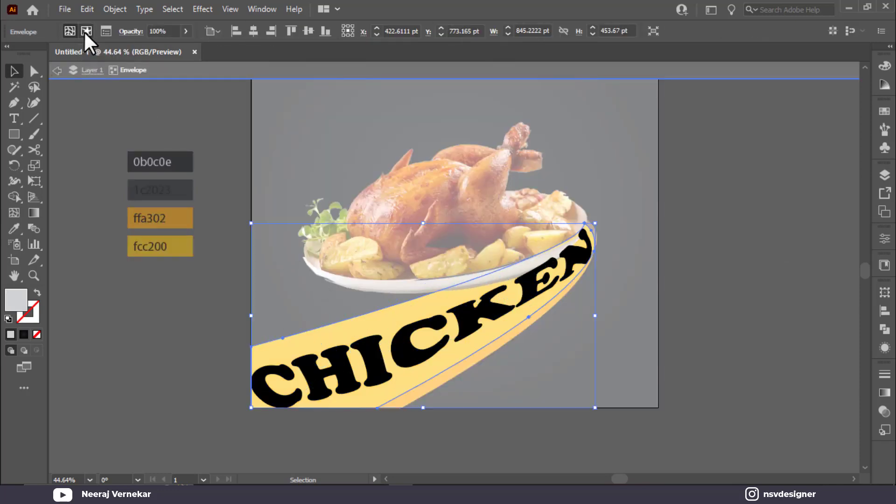
left_click(84, 31)
left_click_drag(545, 260, 557, 297)
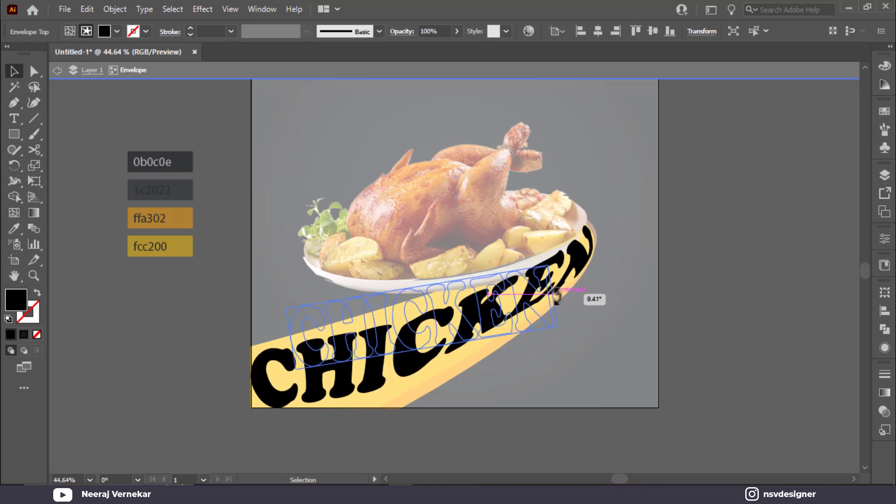
double_click(738, 268)
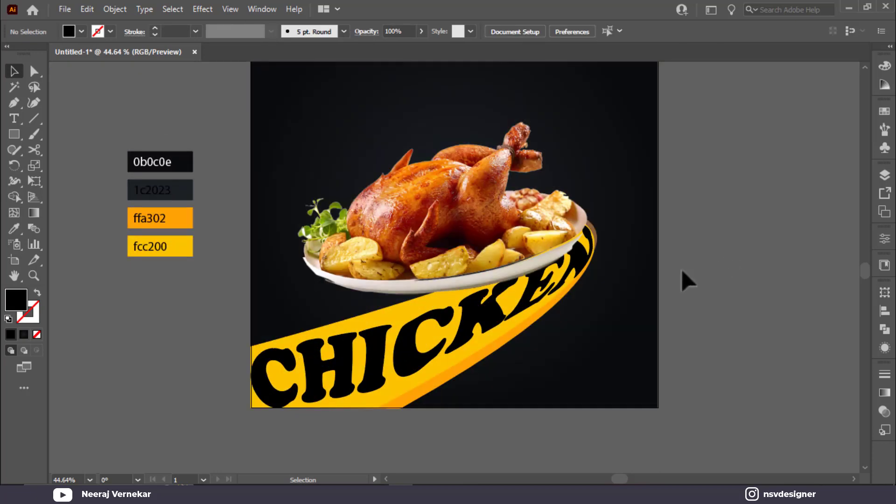
Step: Recolour the warped CHICKEN lettering with a dark reddish brown sampled from the roast chicken photo
left_click_drag(458, 322, 457, 333)
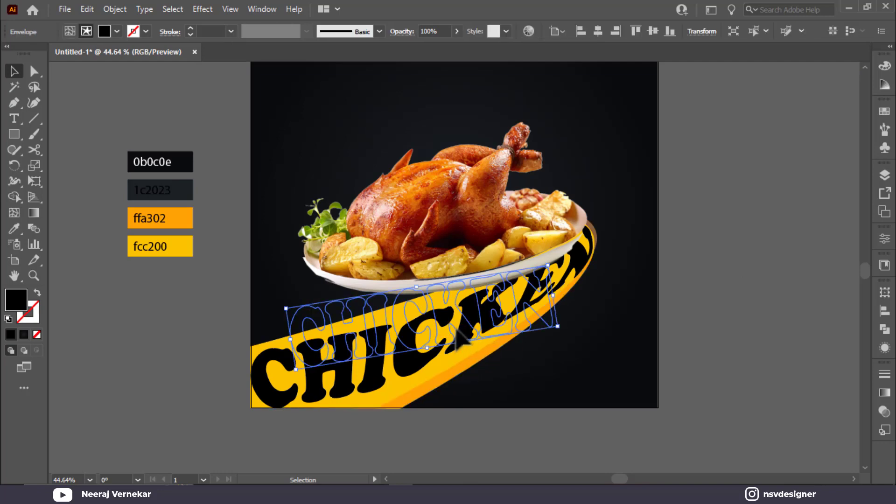
key("i")
left_click(481, 173)
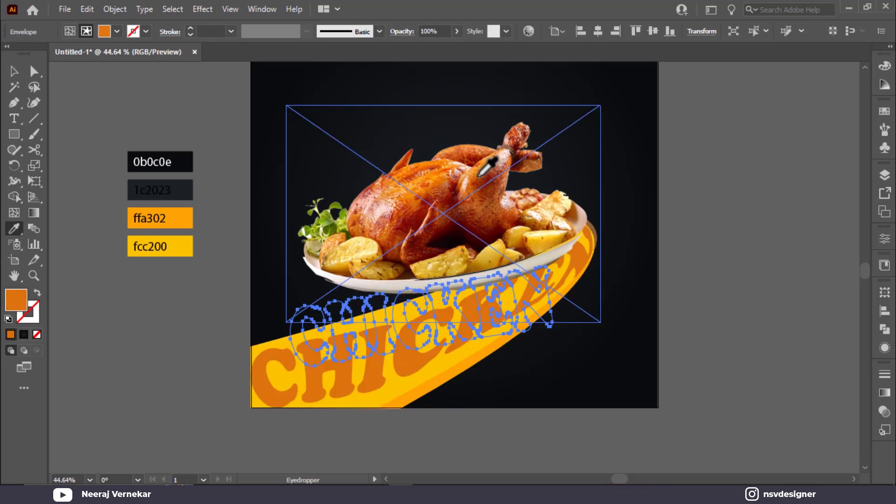
left_click(484, 179)
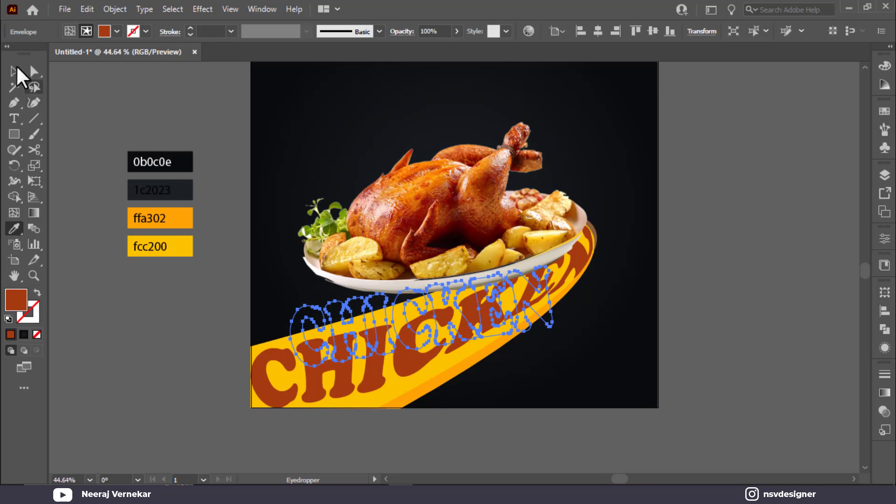
left_click(17, 70)
left_click(146, 132)
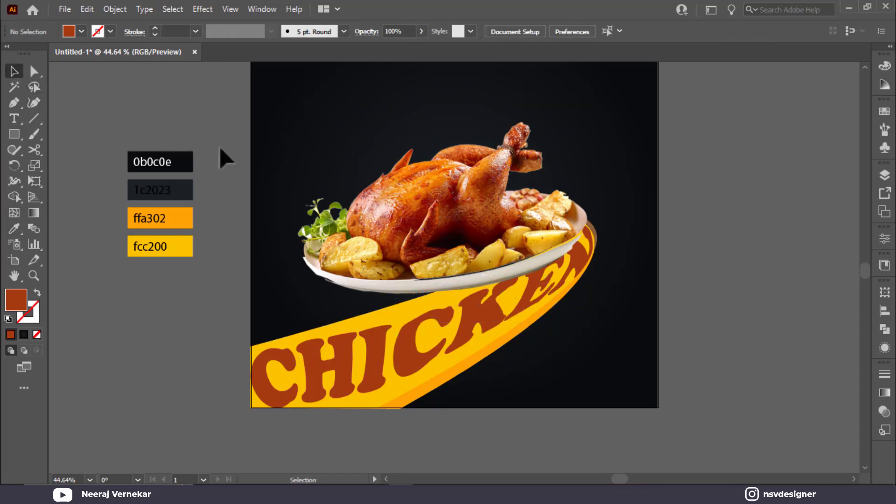
Step: Lock the roast chicken image in its position above the swoosh
left_click(571, 280)
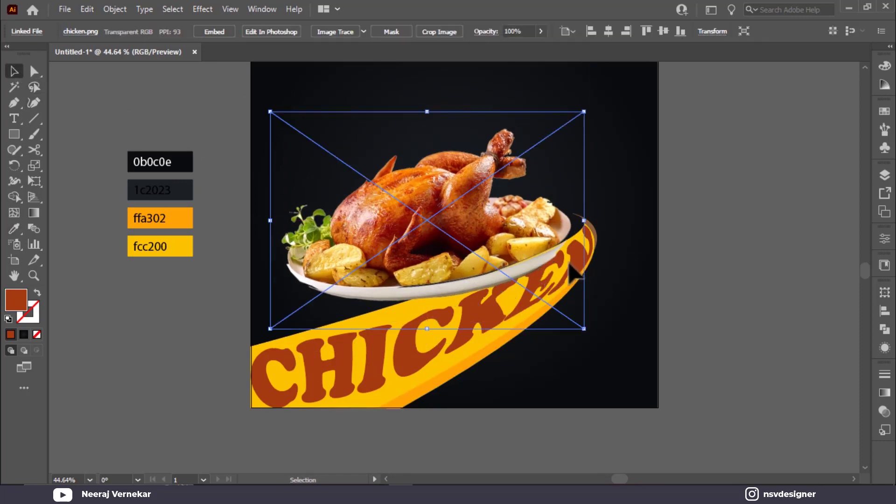
left_click(609, 233)
left_click(513, 224)
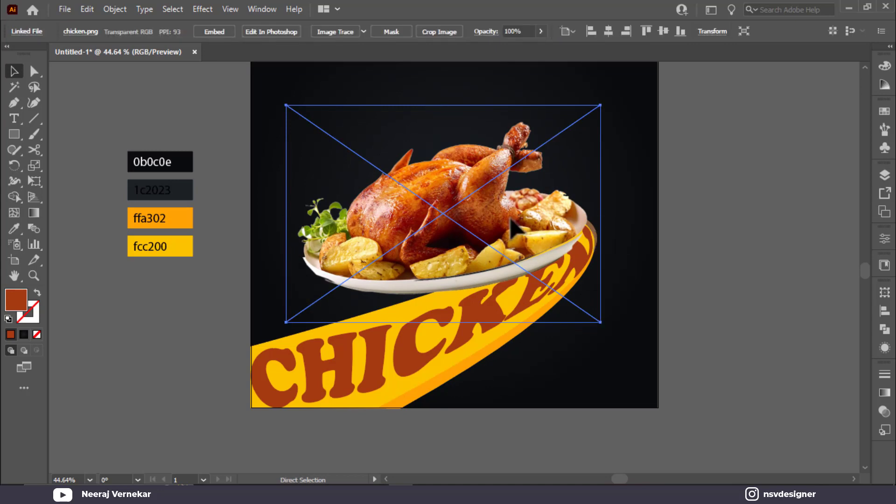
key("ctrl+2")
Step: Recolour the small brown sliver at the swoosh's upper tip beside the plate with the orange of the edge band
left_click(578, 235)
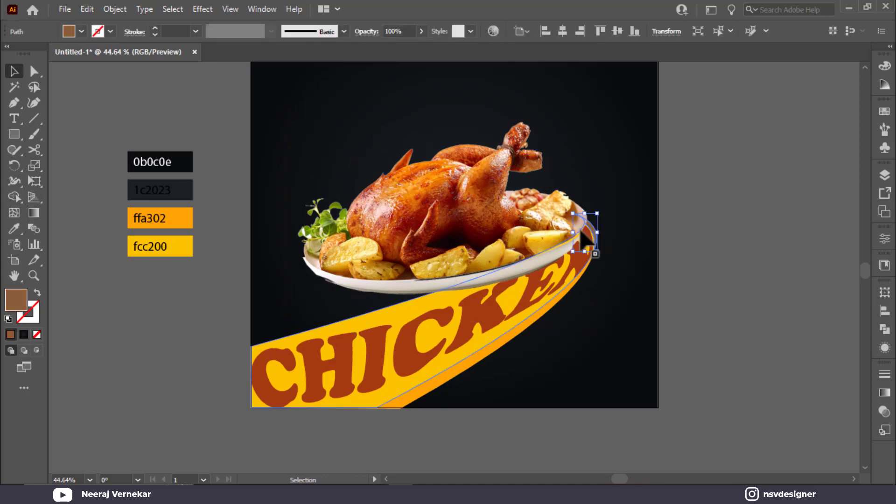
key("i")
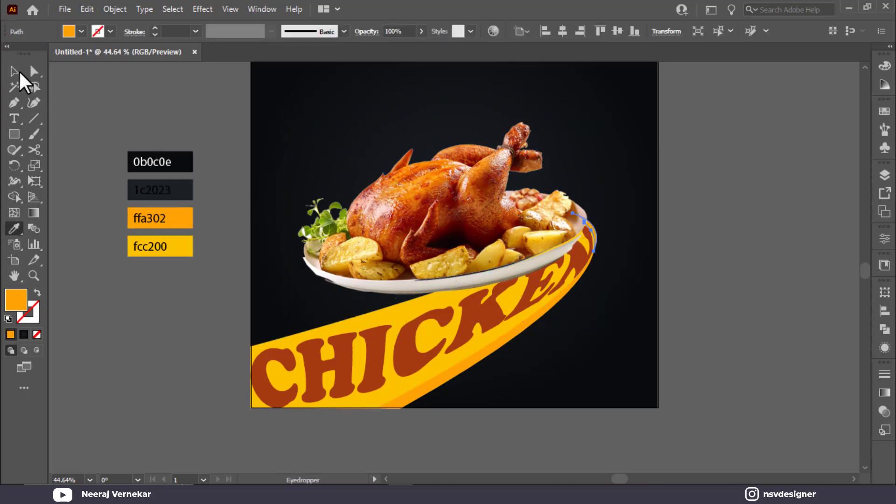
left_click(59, 82)
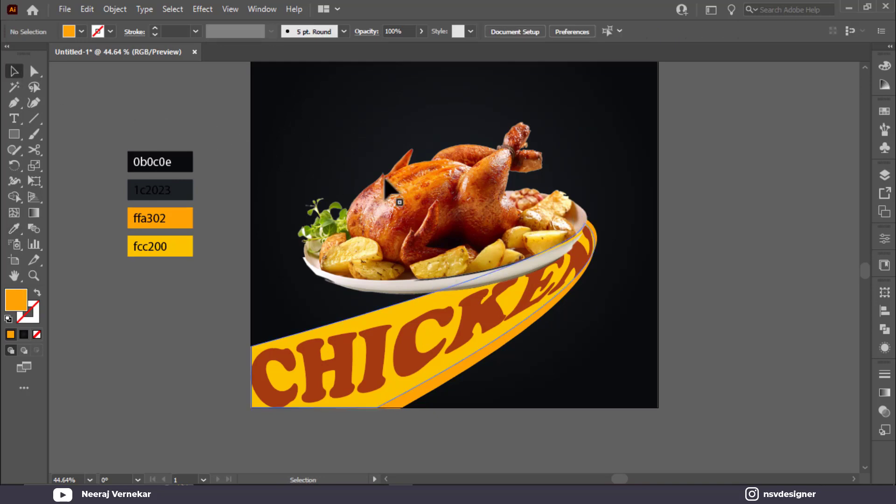
Step: Draw an orange circle about 232 pt wide across the poster's edge beside the swoosh
left_click(12, 141)
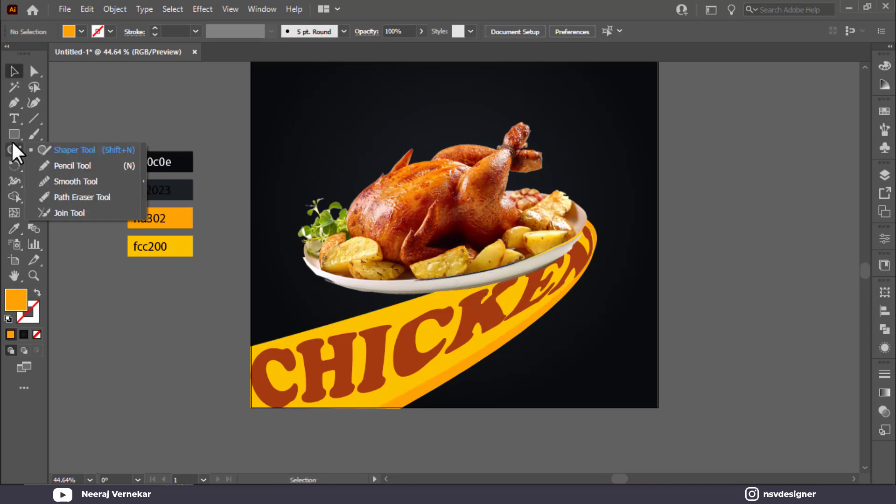
left_click(10, 134)
left_click(11, 134)
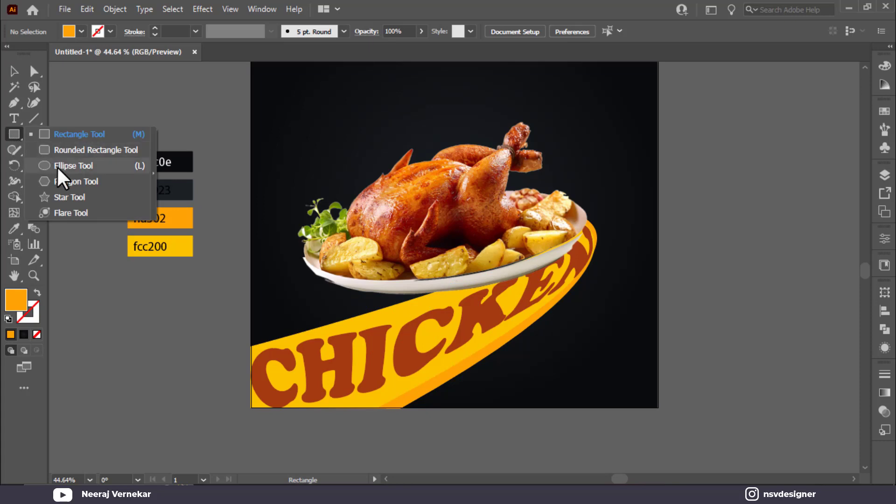
left_click(57, 166)
left_click_drag(671, 241, 718, 289)
left_click(14, 72)
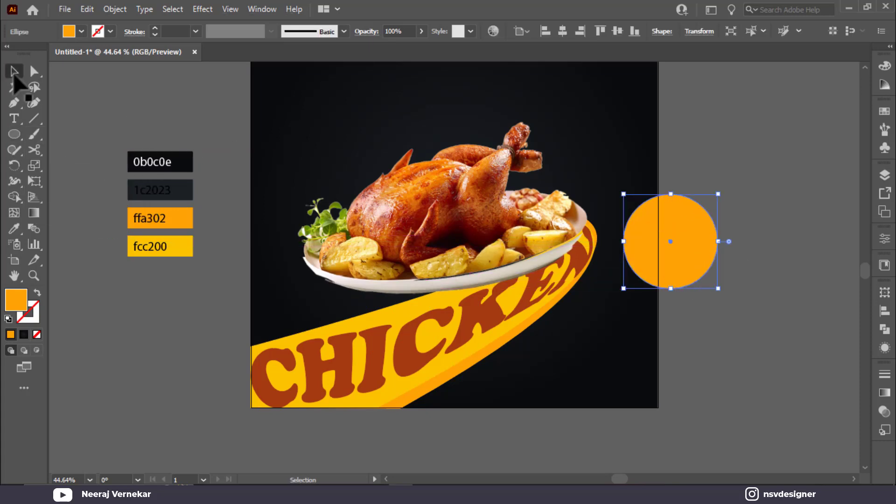
Step: Fill the circle with a radial black and white gradient, reversed so the dark end sits at the centre
left_click(885, 392)
left_click(799, 343)
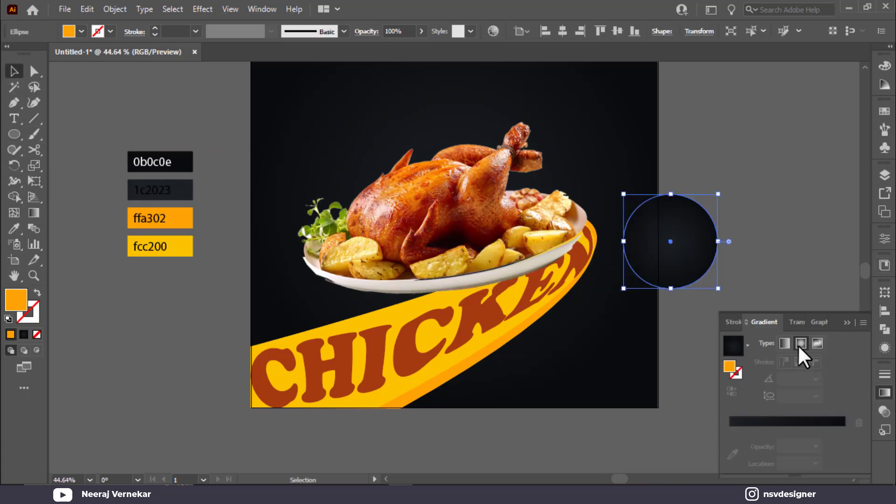
left_click(747, 330)
left_click(704, 356)
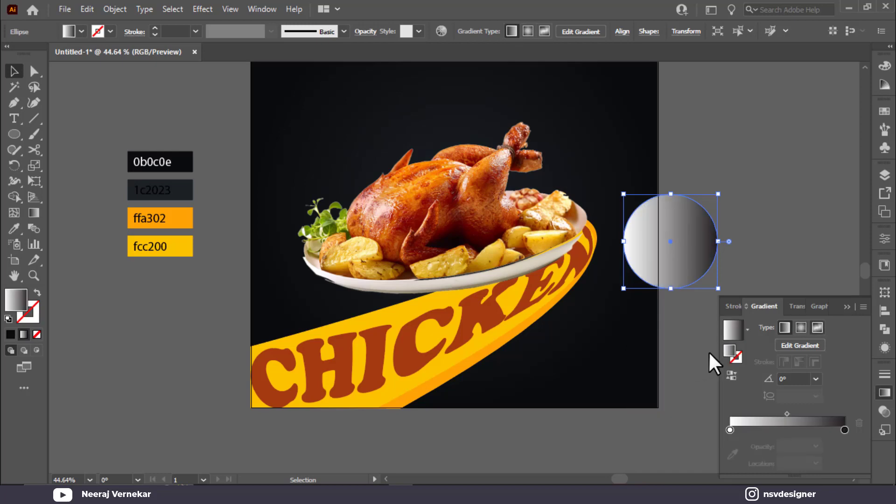
left_click(801, 328)
left_click(727, 381)
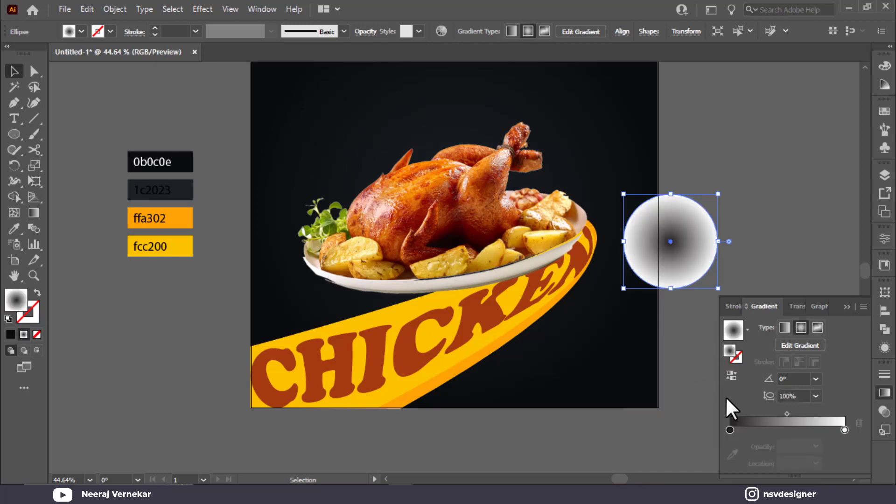
Step: Set the centre stop of the circle's gradient to pure black
double_click(730, 429)
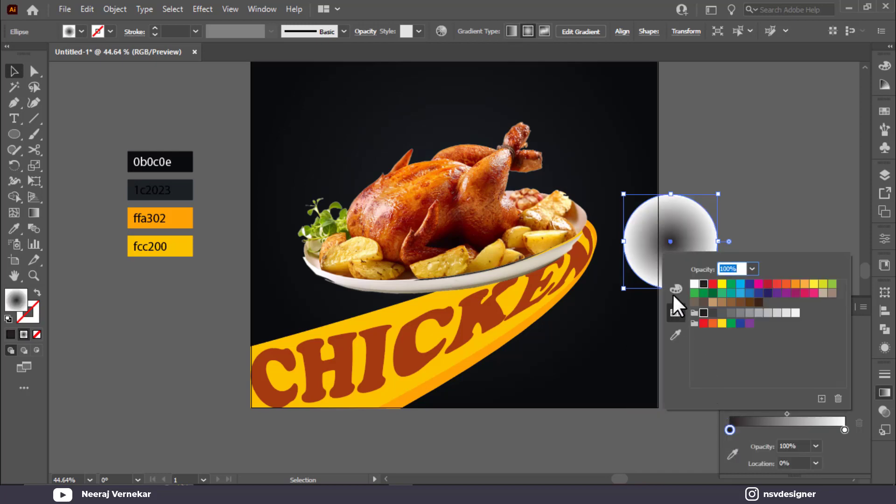
left_click(674, 293)
left_click(697, 359)
left_click(790, 223)
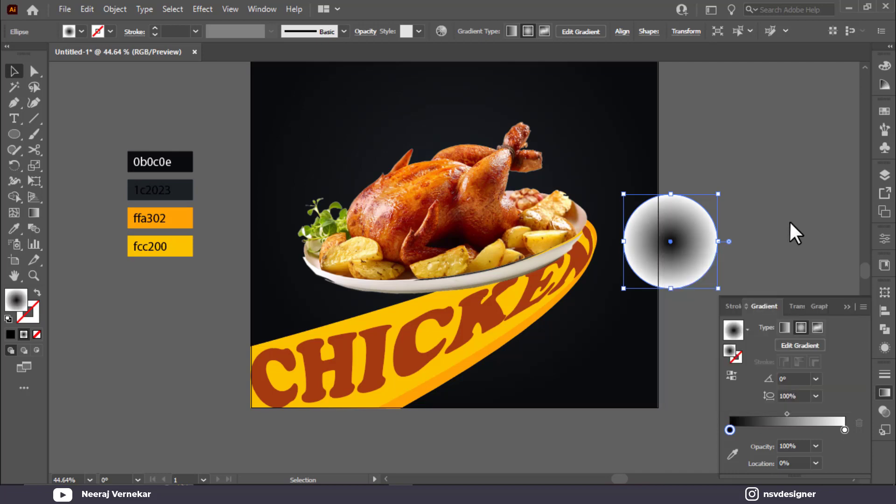
Step: Set the gradient circle's blending mode to Multiply
left_click(814, 305)
left_click(879, 410)
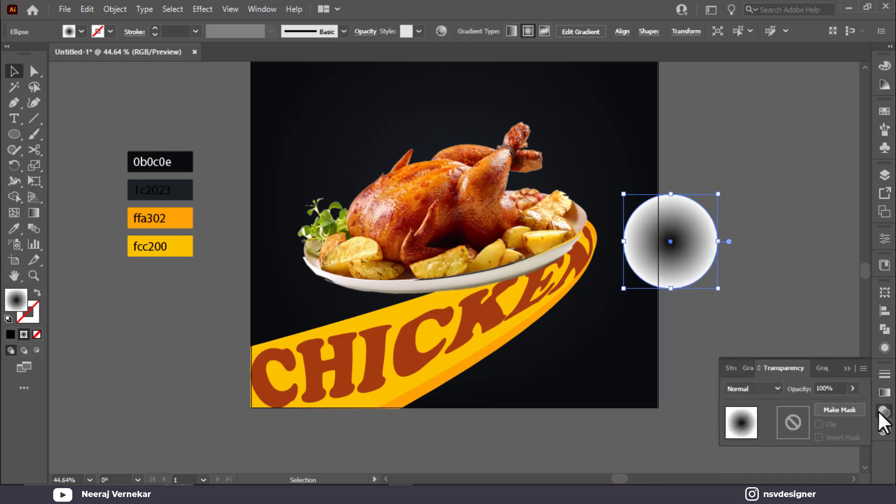
left_click(747, 390)
left_click(761, 174)
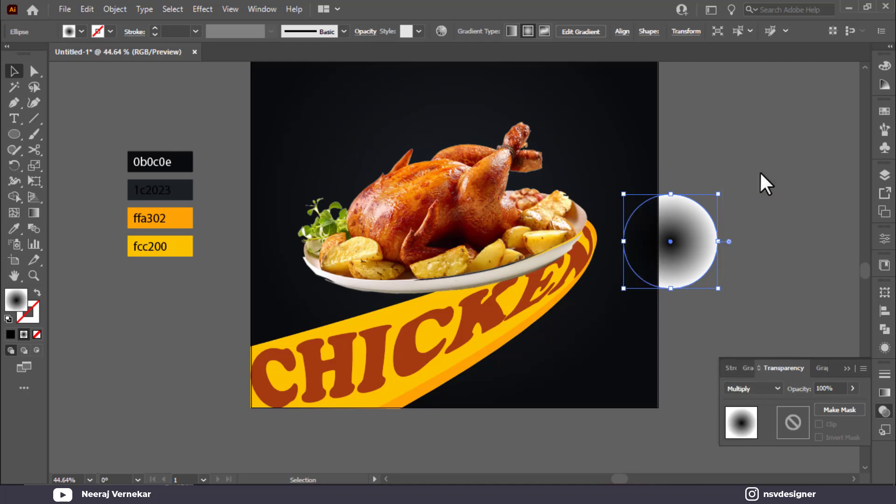
left_click(843, 360)
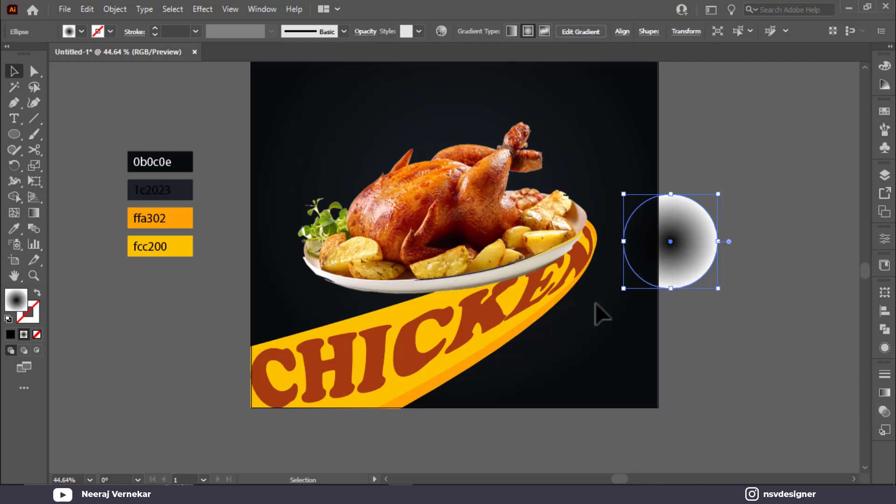
Step: Move the gradient circle under the plate and reshape it into a wide, flat shadow ellipse
left_click_drag(675, 254, 486, 303)
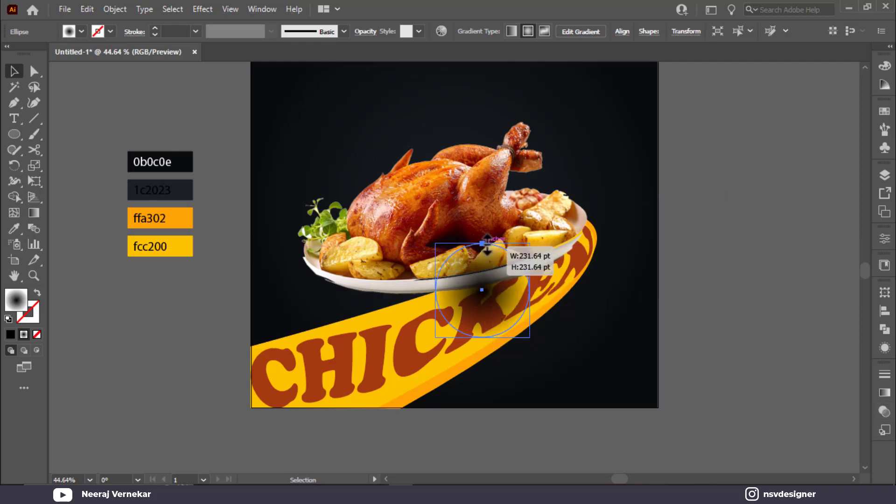
left_click_drag(487, 243, 597, 323)
left_click_drag(520, 321, 473, 292)
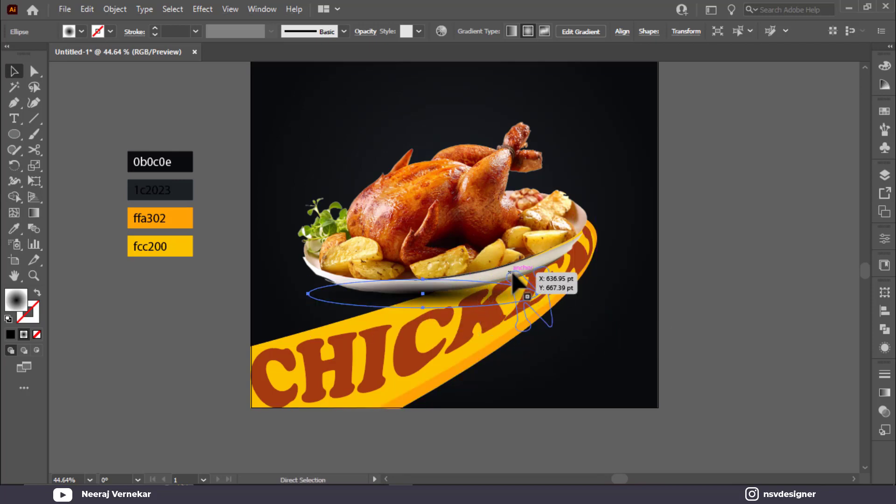
Step: Shift the shadow ellipse along the plate's underside and widen it over the CHICKEN lettering
left_click(689, 301)
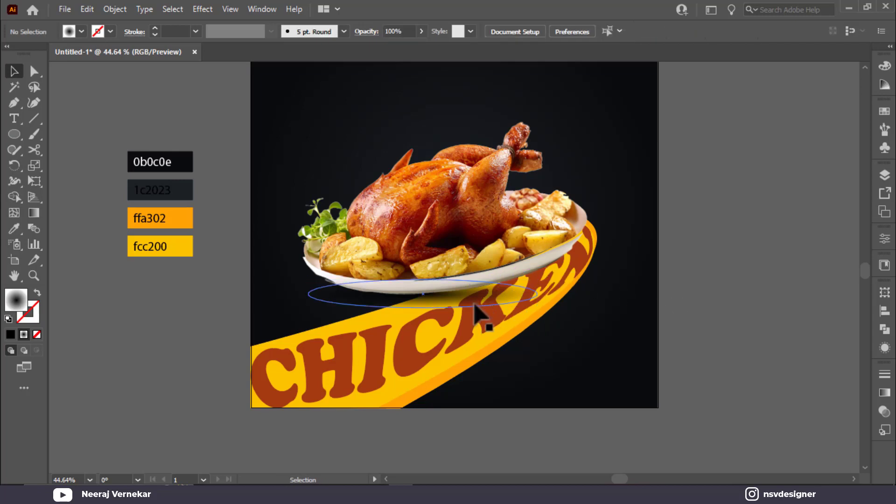
left_click_drag(476, 293, 474, 305)
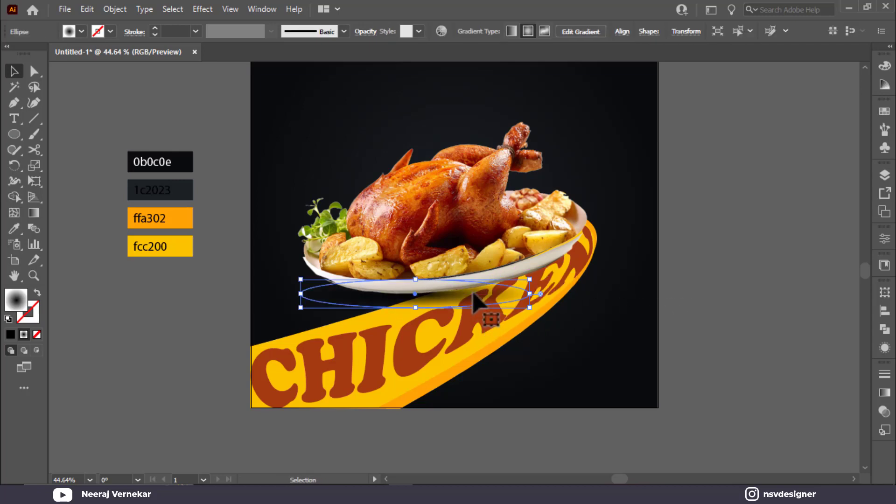
left_click_drag(535, 295, 549, 299)
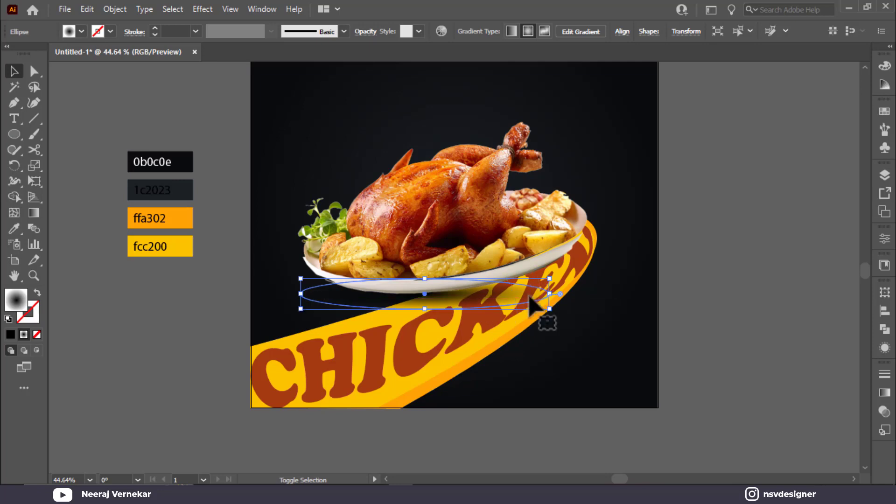
left_click_drag(491, 291, 490, 292)
left_click(693, 285)
Step: Unlock the locked artwork and rotate the roast chicken image about 1.8° counter-clockwise
scroll(693, 285, "up", 2)
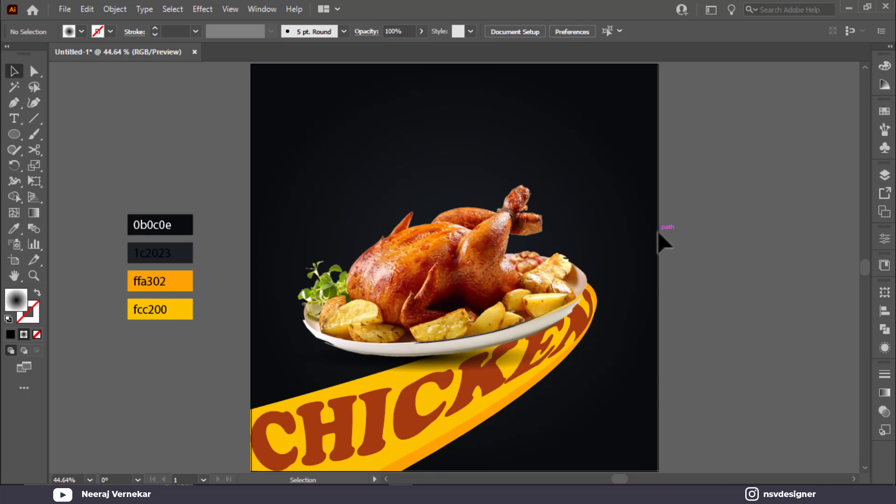
left_click(502, 256)
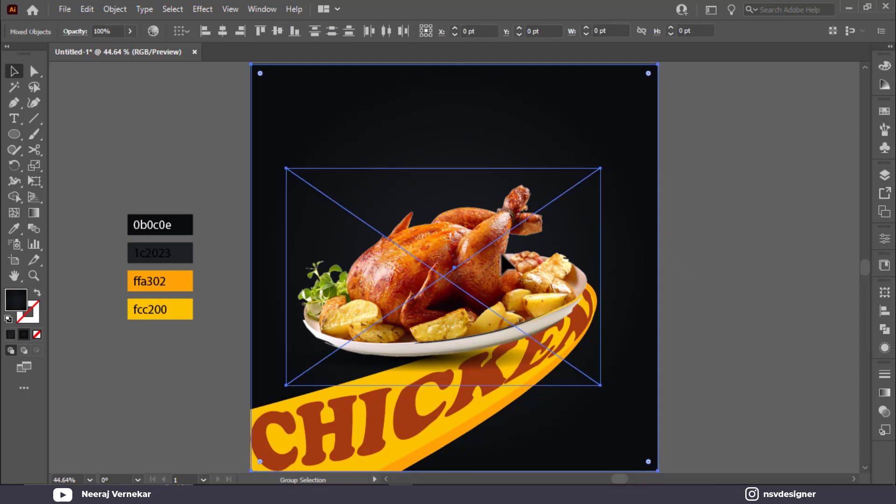
left_click(696, 262)
left_click(539, 262)
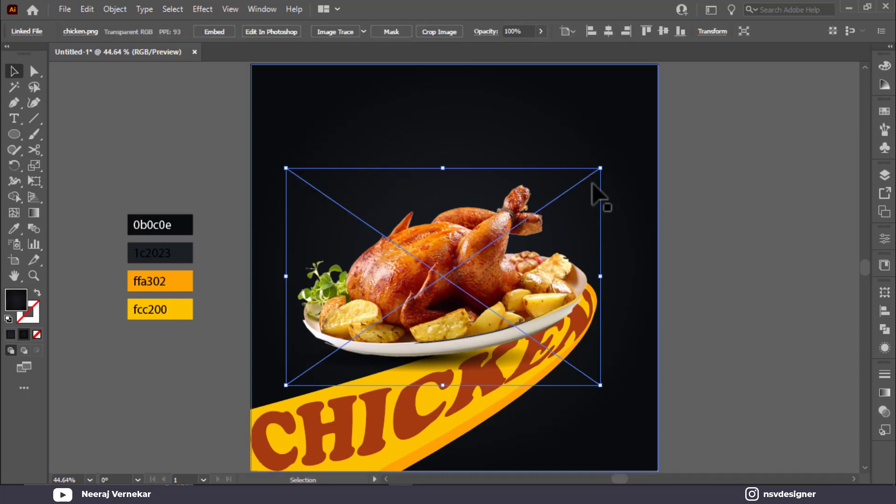
left_click_drag(604, 165, 602, 162)
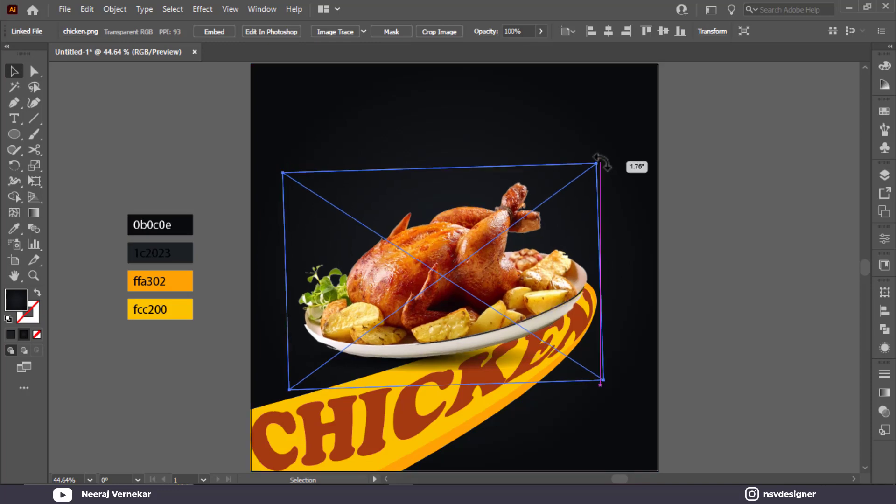
left_click_drag(602, 161, 602, 161)
left_click(732, 199)
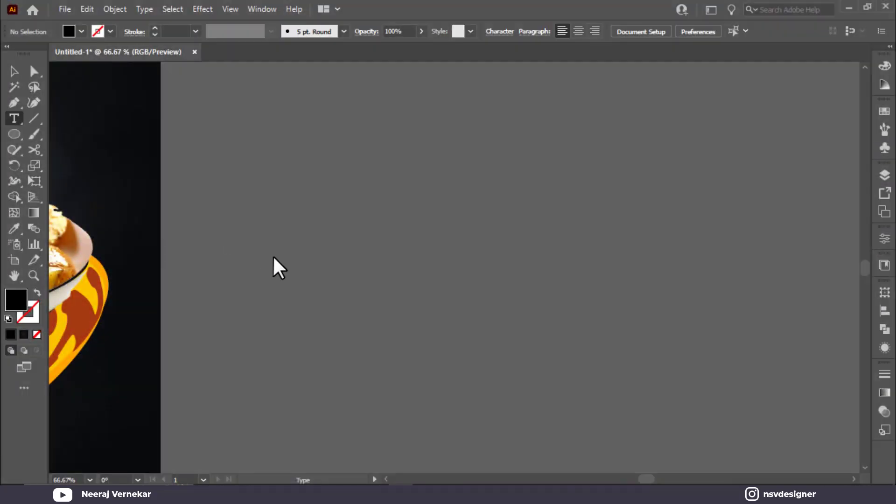
Step: Add the text Super in Dopestyle on the empty canvas beside the poster and enlarge it to about 77 pt
left_click(288, 264)
key("BackSpace")
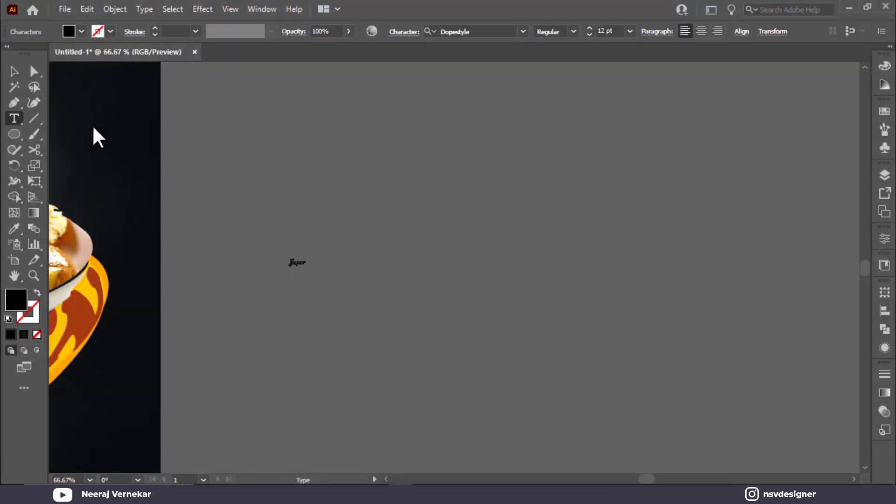
left_click(14, 71)
left_click_drag(309, 270, 404, 325)
left_click(422, 297)
Step: Duplicate the Super text directly below and change the copy's wording to DELICIOUS
left_click_drag(355, 293, 367, 330)
key("t")
double_click(366, 329)
type("DELICIOUS")
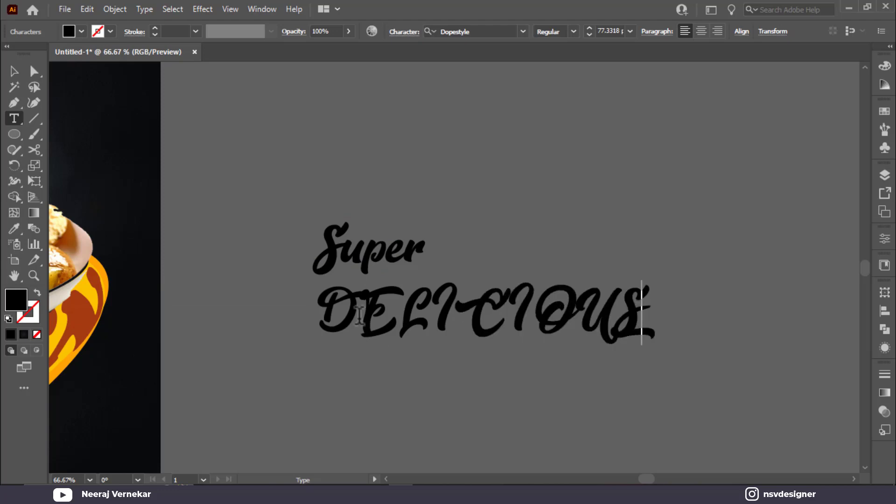
left_click(14, 71)
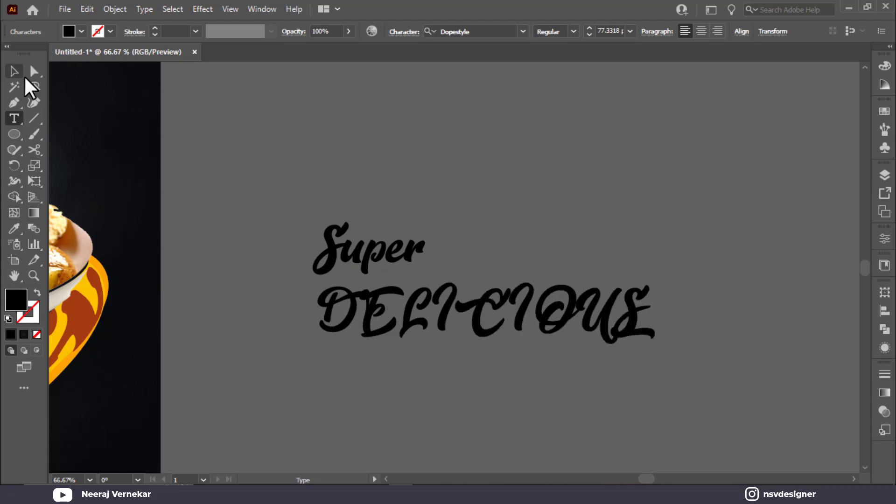
Step: Set the DELICIOUS text in the Cheddar Gothic Rough font
left_click(492, 31)
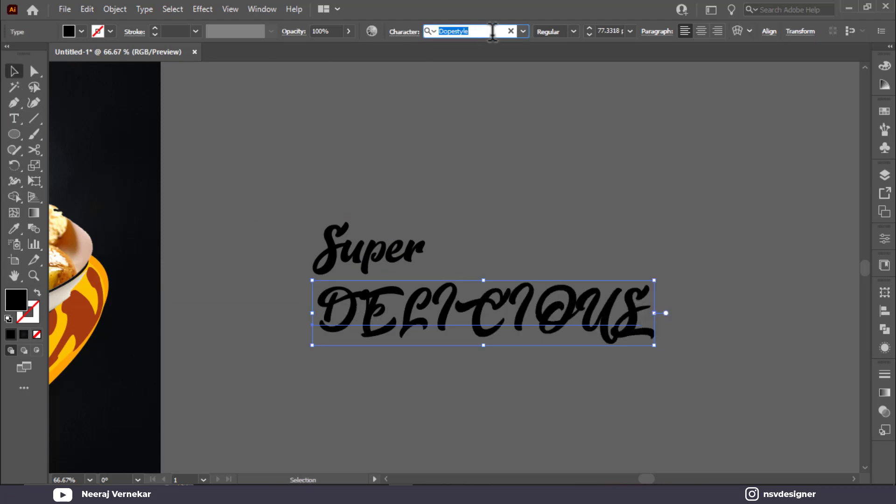
type("ch")
left_click(640, 236)
Step: Set the Super text in the Hey August font
left_click(417, 247)
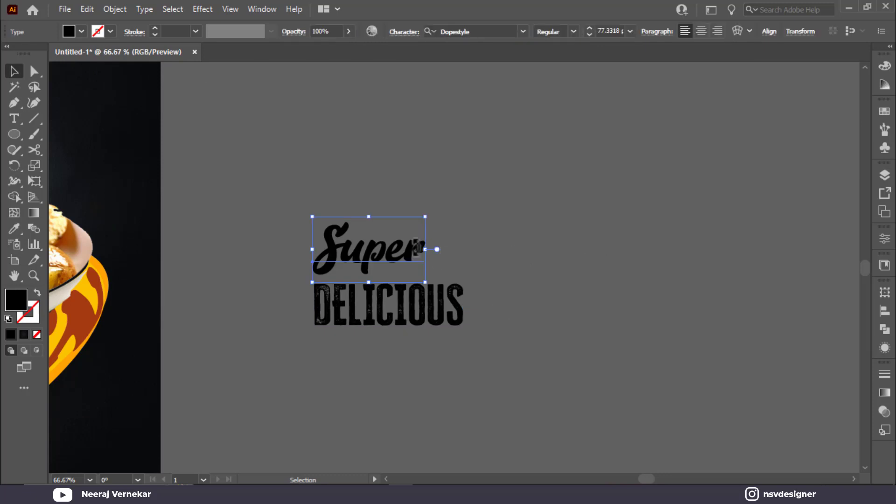
left_click(496, 31)
type("hey")
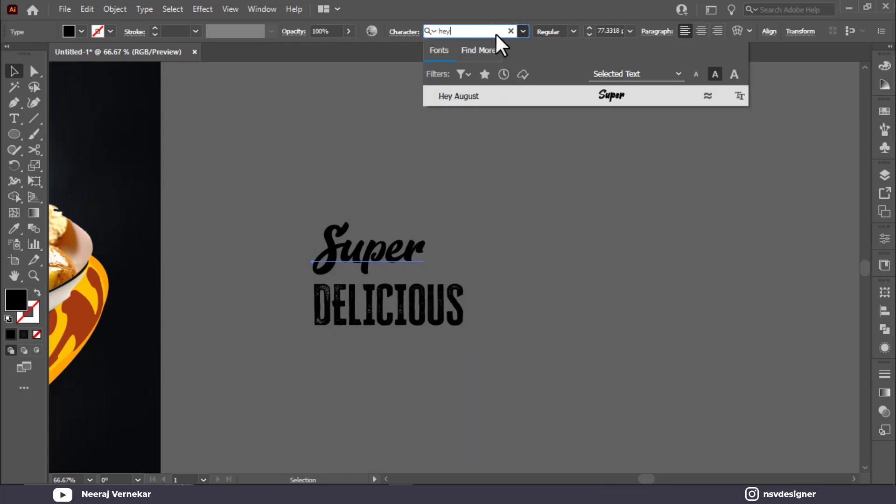
left_click(581, 97)
left_click(509, 196)
Step: Duplicate the DELICIOUS text below and change the copy's wording to CHICKEN
left_click_drag(423, 299, 371, 361)
double_click(373, 355)
type("CHICKEN")
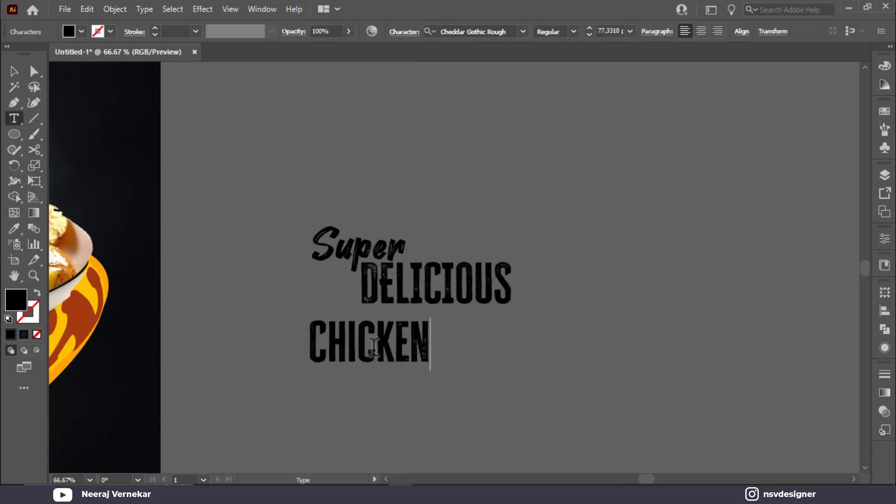
left_click(14, 70)
Step: Give the new Chicken text the Hey August style sampled from the Super text
key("i")
left_click(381, 239)
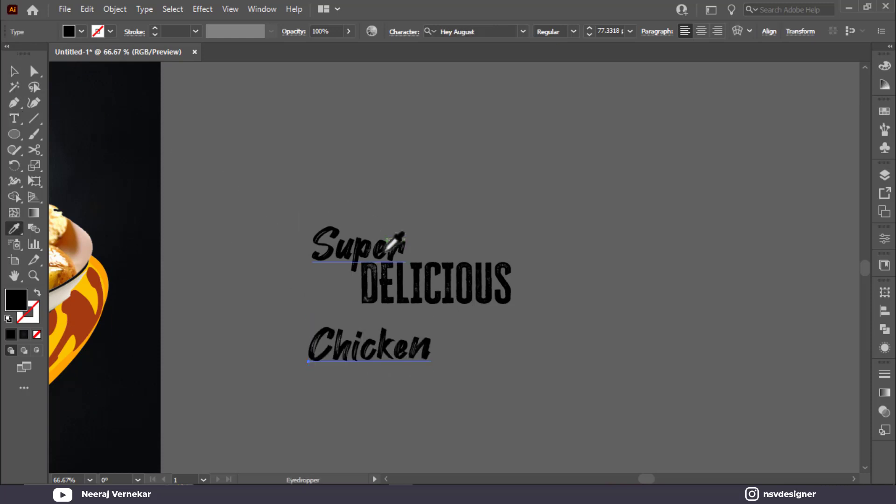
left_click(15, 71)
left_click(346, 303)
Step: Enlarge the Chicken text into the dominant word of the title and position it below the other words
left_click(405, 345)
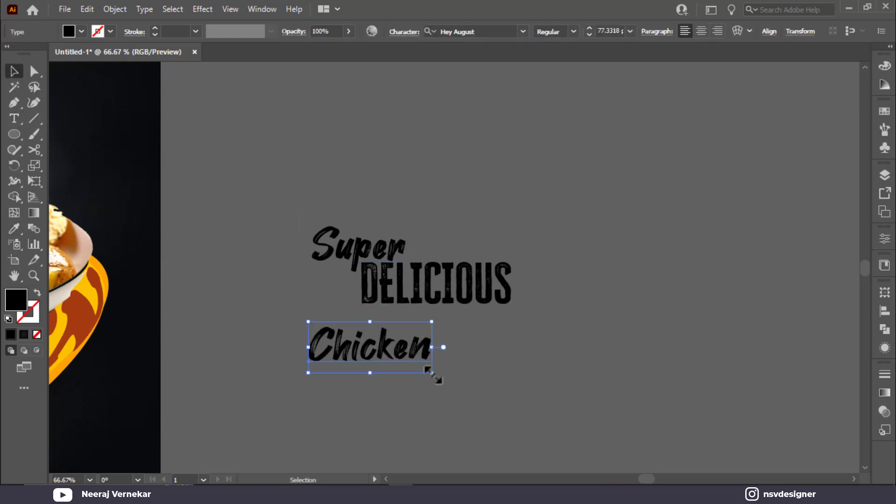
left_click_drag(433, 374, 550, 425)
mouse_move(482, 355)
left_mouse_down()
mouse_move(463, 332)
mouse_move(490, 360)
left_mouse_up()
Step: Shrink the DELICIOUS text and arrange it with Super side by side just above Chicken
left_click(490, 273)
left_click_drag(490, 272, 580, 320)
left_click_drag(625, 301, 543, 340)
left_click_drag(394, 254, 444, 318)
left_click_drag(466, 290, 450, 318)
left_click(478, 269)
Step: Move the three title words together onto the poster's dark area above the roast chicken
left_click_drag(417, 269, 536, 400)
key("ctrl+0")
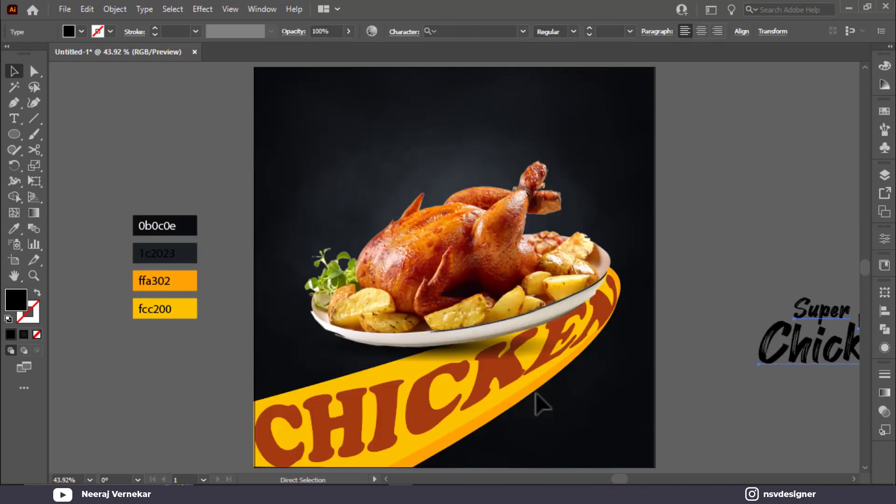
left_click_drag(827, 367, 453, 151)
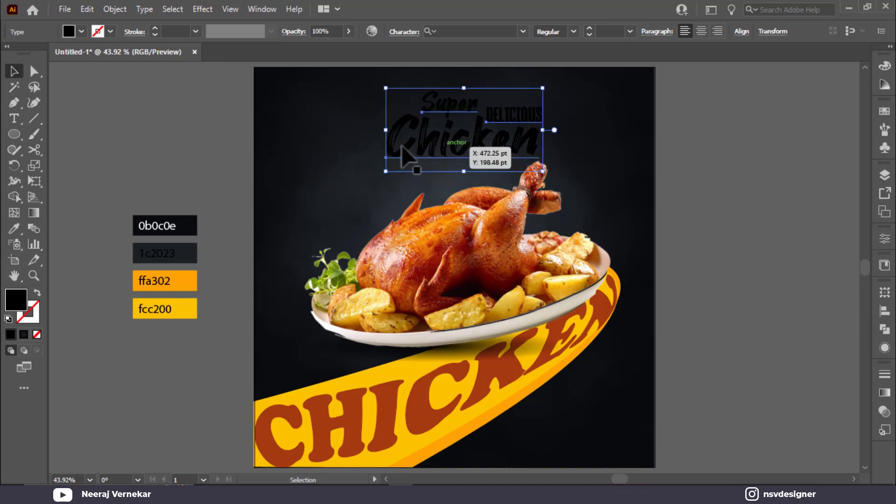
left_click(186, 146)
Step: Recolour the Super and Chicken title words with the yellow of the fcc200 swatch
left_click(466, 147)
left_click(430, 95, "shift")
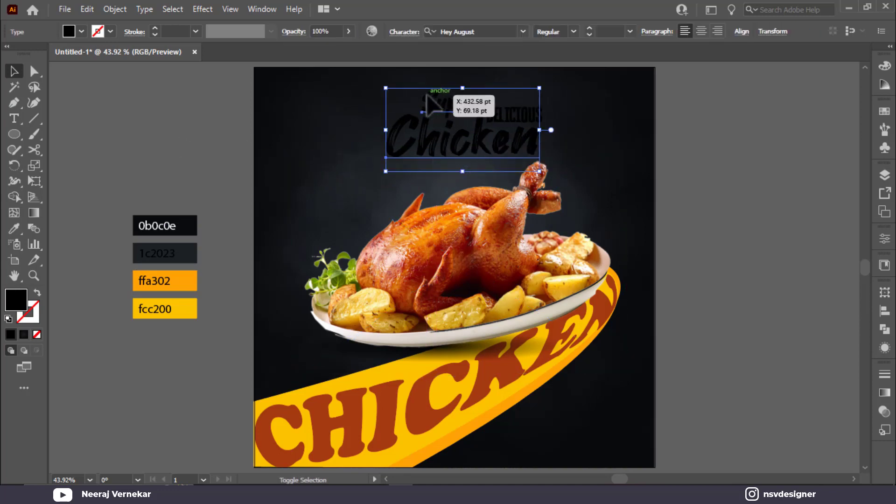
key("i")
left_click(195, 309)
left_click(14, 71)
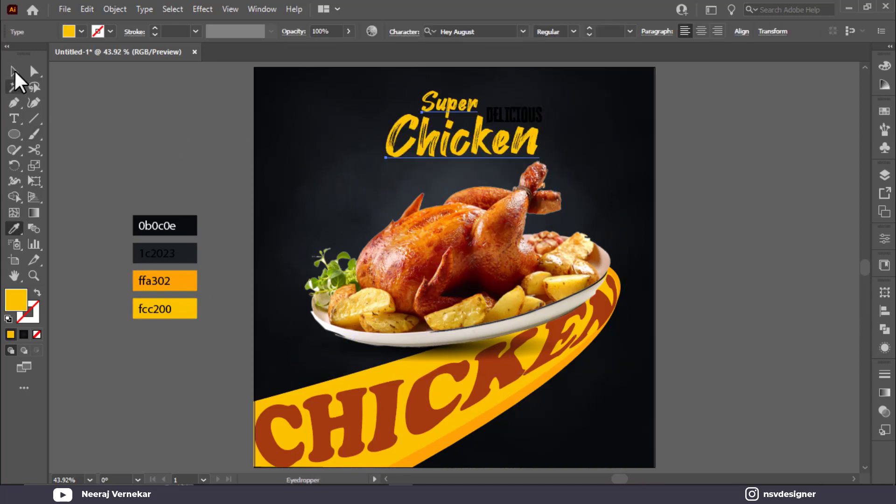
Step: Recolour the DELICIOUS title word white
left_click(538, 116)
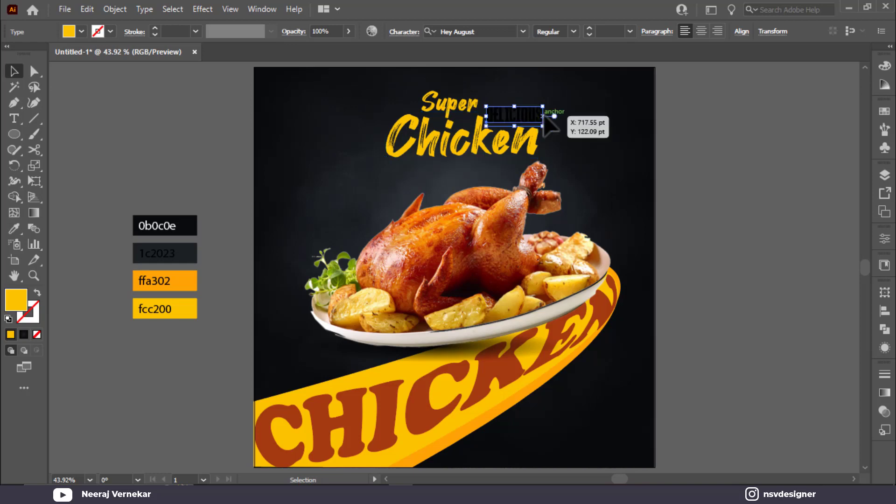
left_click(70, 32)
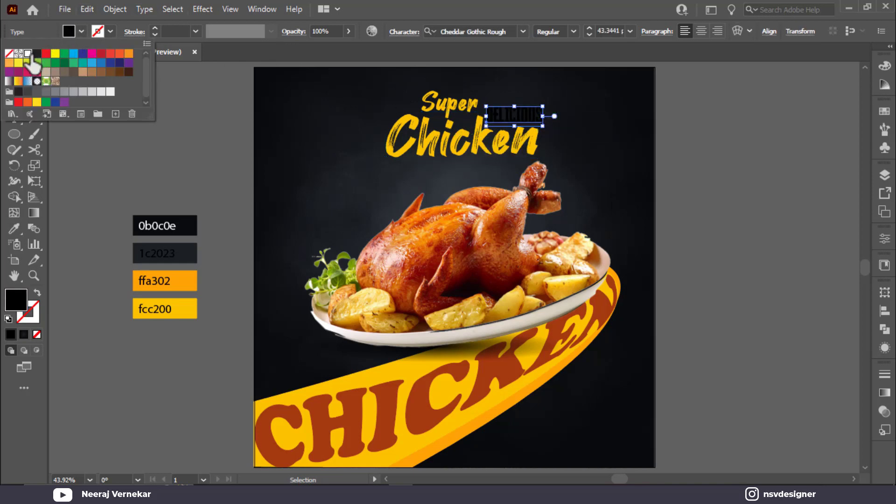
left_click(28, 53)
Step: Select the three title words together and slant them upward with Free Transform
left_click(289, 142)
left_click(225, 120)
left_click(293, 150)
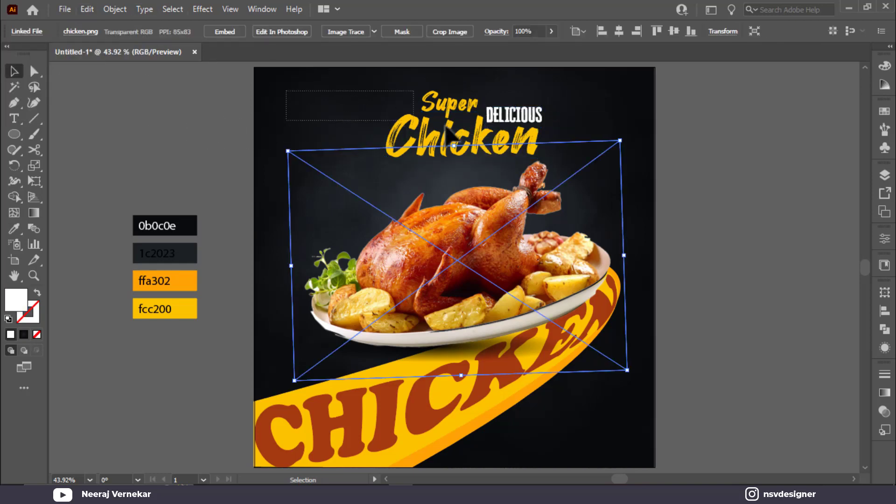
left_click(532, 135)
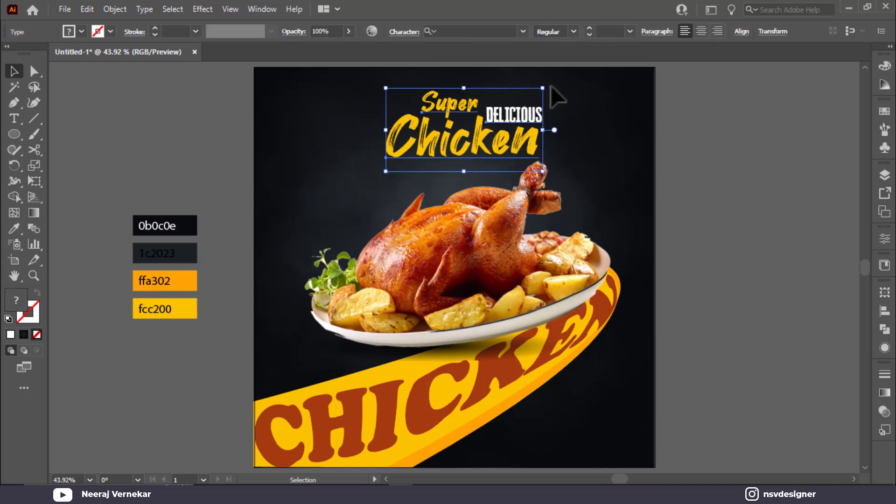
left_click_drag(514, 127, 530, 118)
left_click(34, 181)
left_click(13, 70)
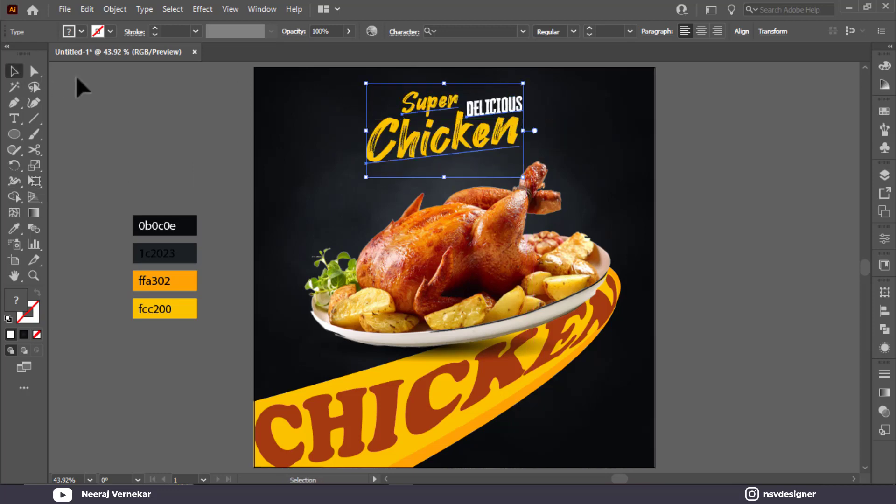
Step: Enlarge the slanted title group and position it just above the roast chicken
left_click_drag(449, 116, 445, 126)
left_click_drag(511, 179, 534, 195)
left_click_drag(507, 150, 506, 154)
left_click(710, 154)
Step: Create a large ~ text accent in the Hey August font on the empty canvas beside the poster
left_click(14, 118)
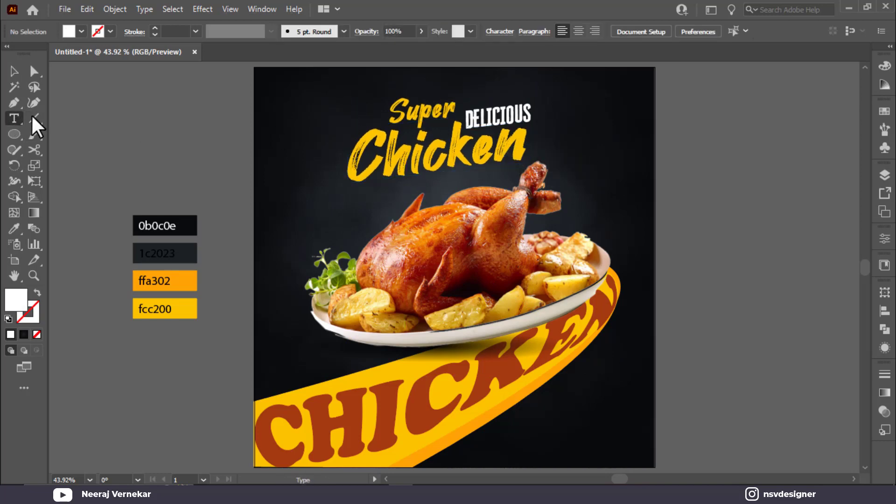
left_click(157, 114)
key("BackSpace")
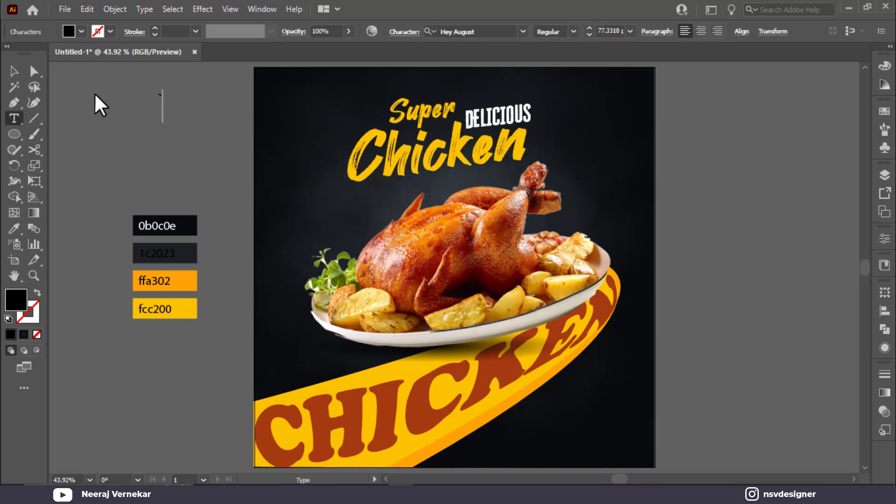
left_click(14, 71)
left_click_drag(171, 121, 242, 182)
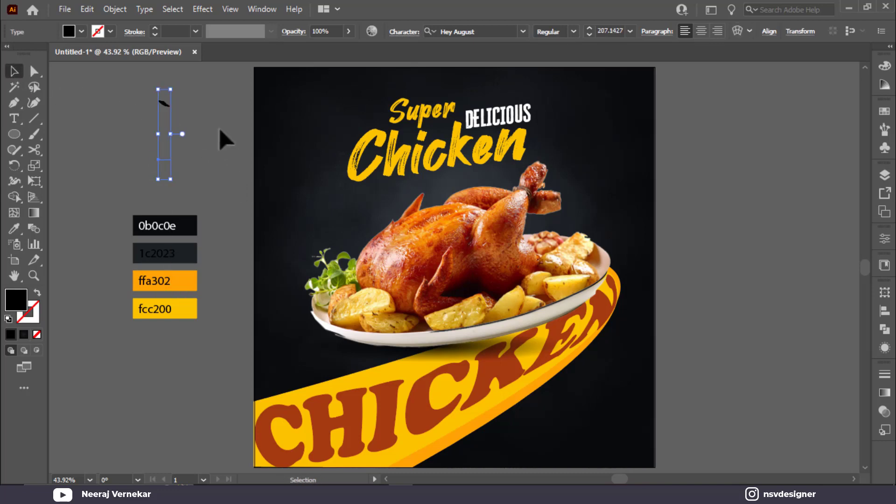
left_click(155, 101)
triple_click(169, 102)
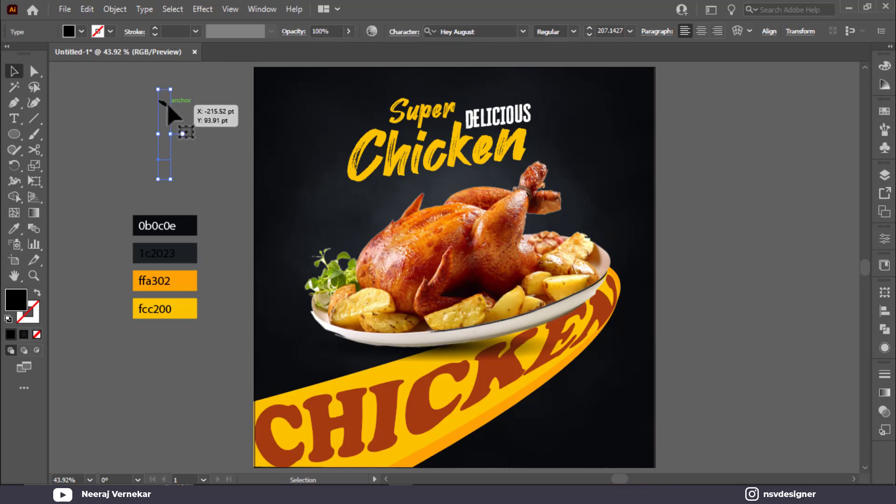
type("~")
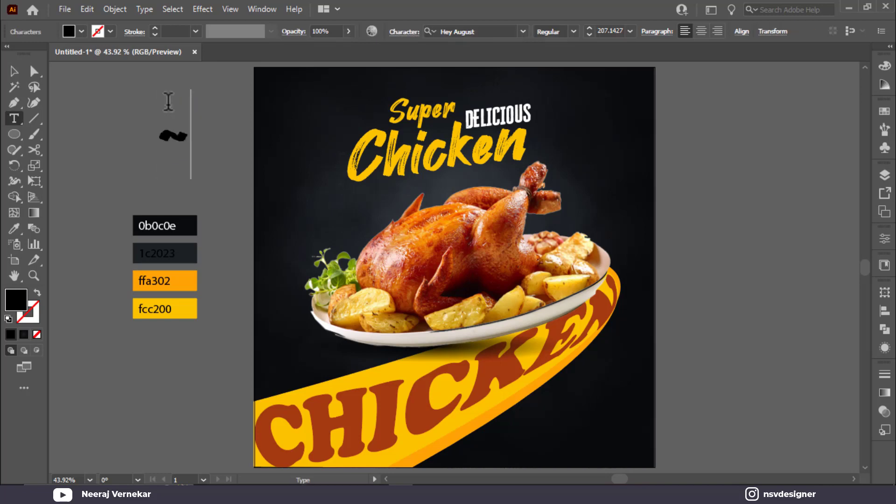
key("Escape")
Step: Recolour the ~ accent with the yellow of the fcc200 swatch
left_click(175, 140)
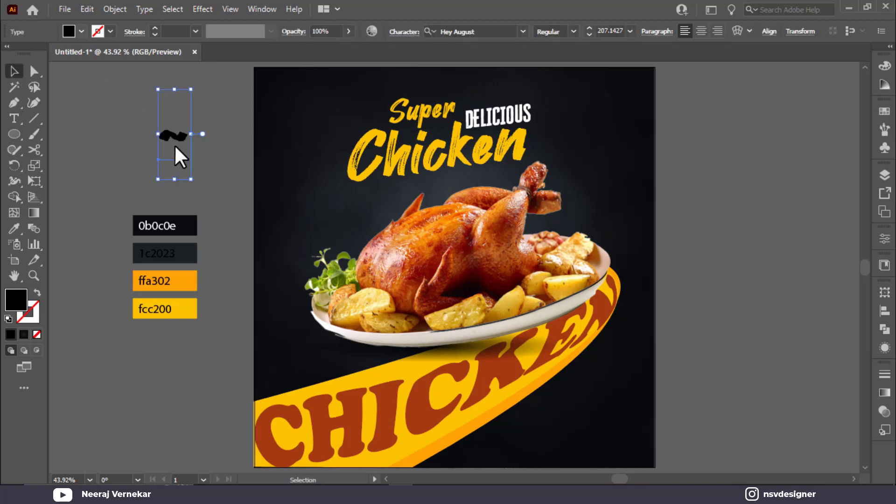
key("i")
left_click(189, 309)
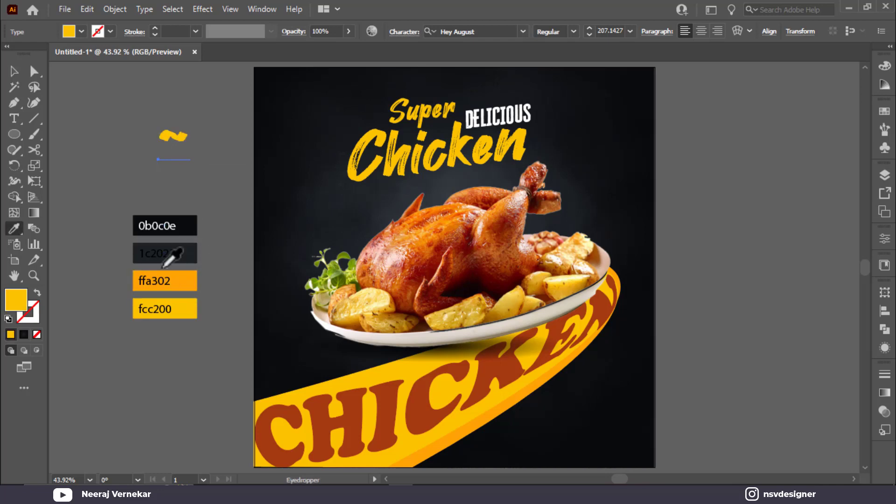
Step: Shrink the ~ accent and place one copy at each end of the Super Delicious Chicken title
left_click(14, 71)
left_click_drag(193, 183, 183, 168)
left_click(225, 125)
left_click_drag(176, 120, 543, 133)
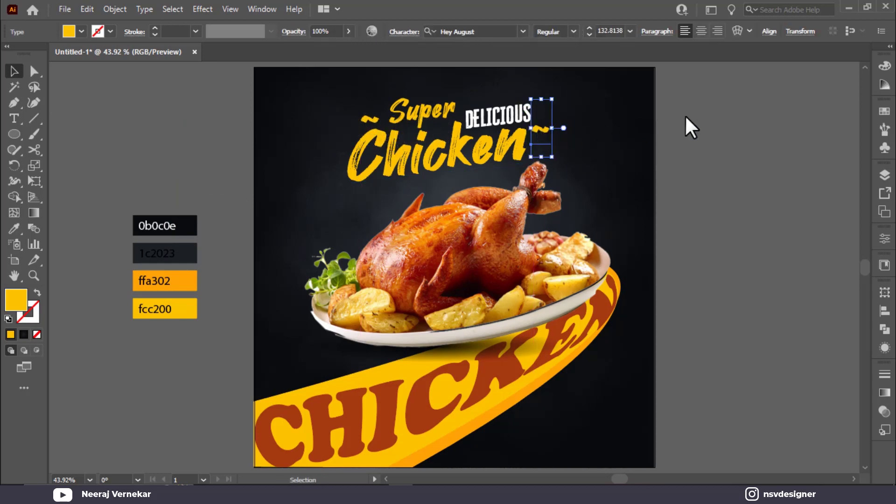
left_click(704, 117)
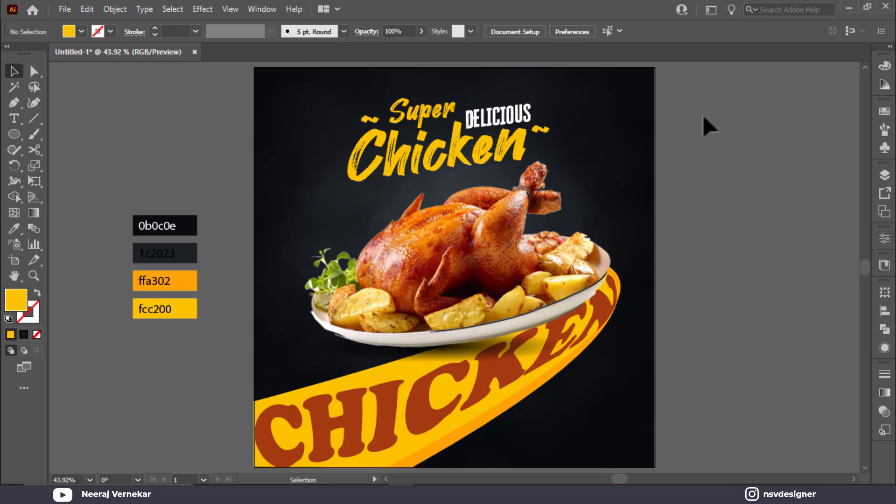
Step: Draw an open curve with the Pen tool along the swoosh's outer lower edge and swap its fill and stroke
left_click(15, 104)
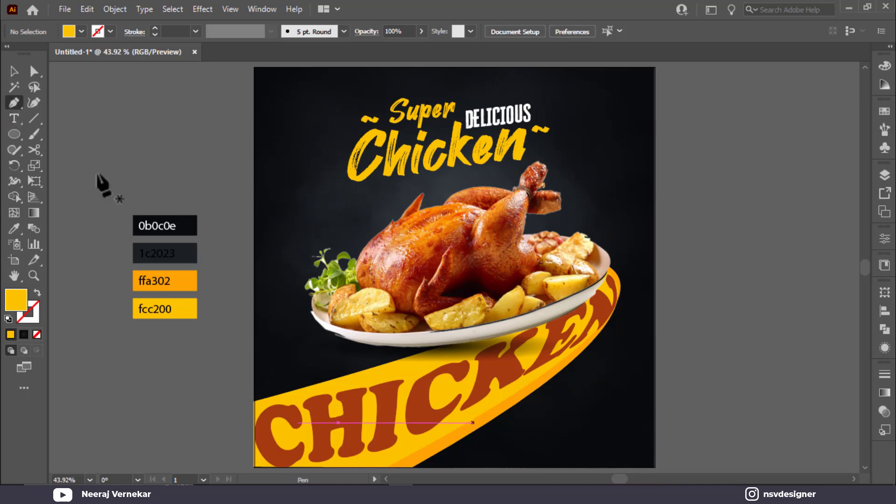
left_click(456, 460)
left_click_drag(628, 286, 639, 177)
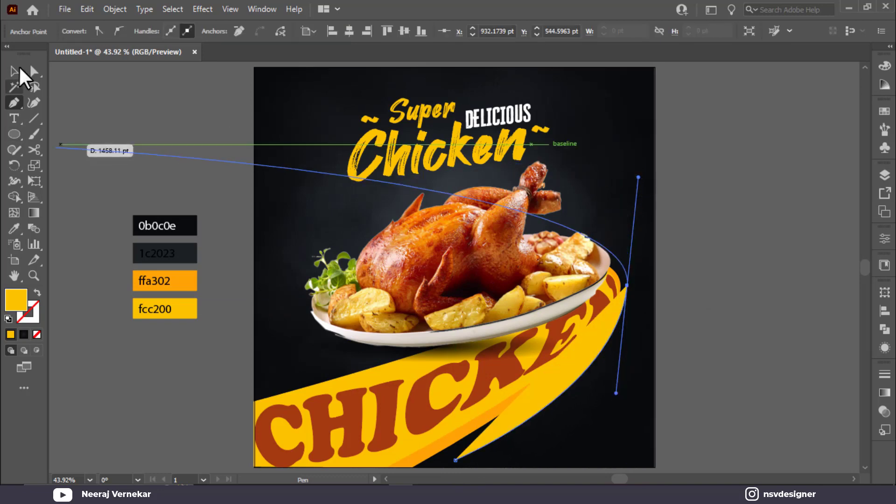
left_click(18, 70)
key("shift+x")
Step: Place the text Limited Tomer Offer Hury Up along the curved path beneath the swoosh
left_click(13, 119)
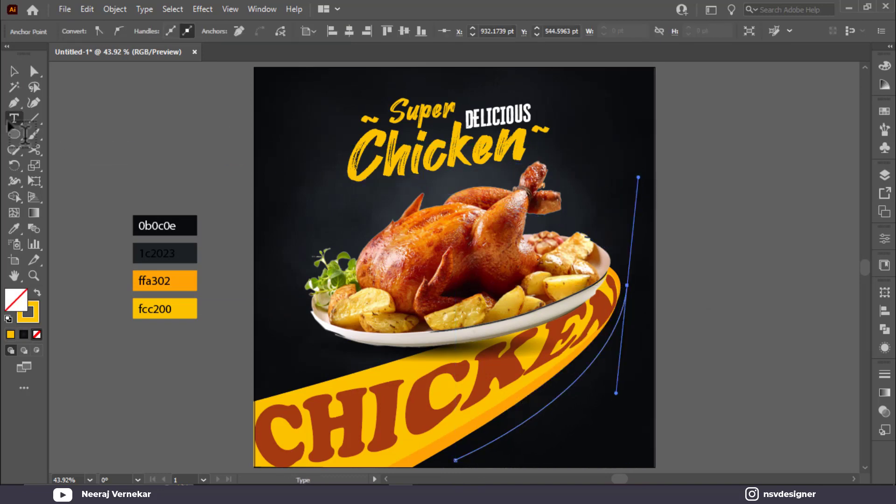
left_click(471, 452)
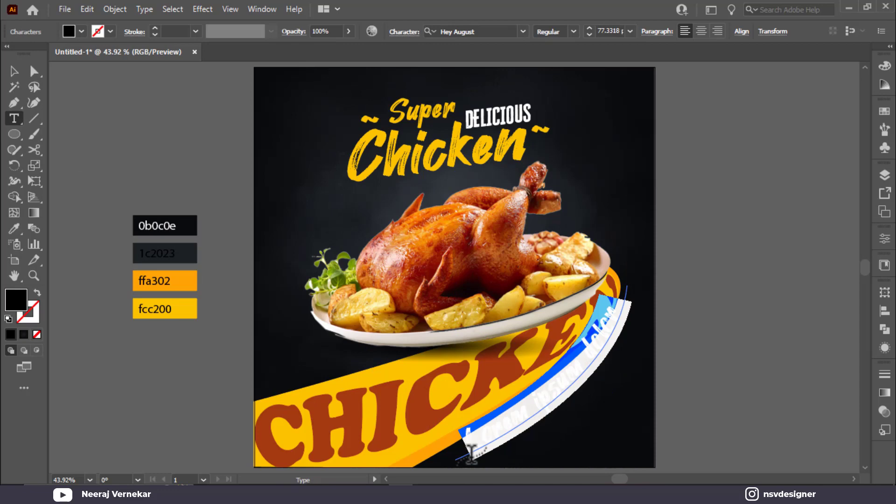
key("BackSpace")
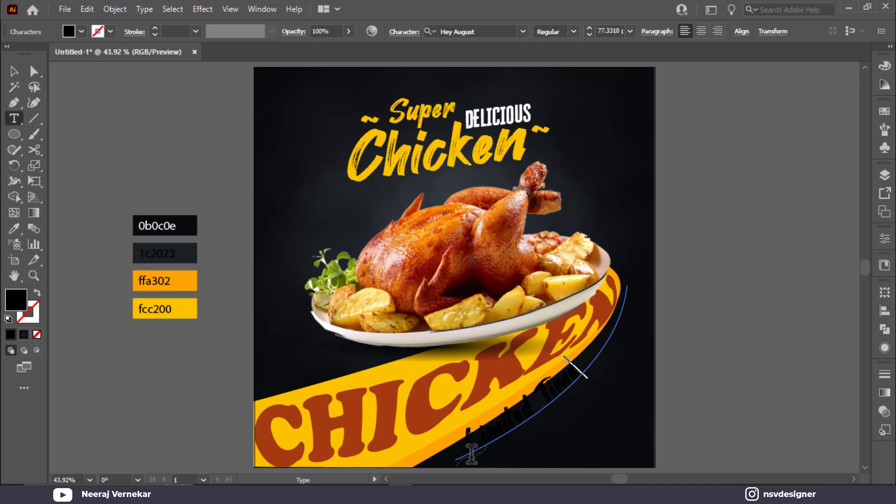
key("BackSpace")
key("BackSpace")
key("BackSpace")
key("BackSpace")
key("BackSpace")
key("BackSpace")
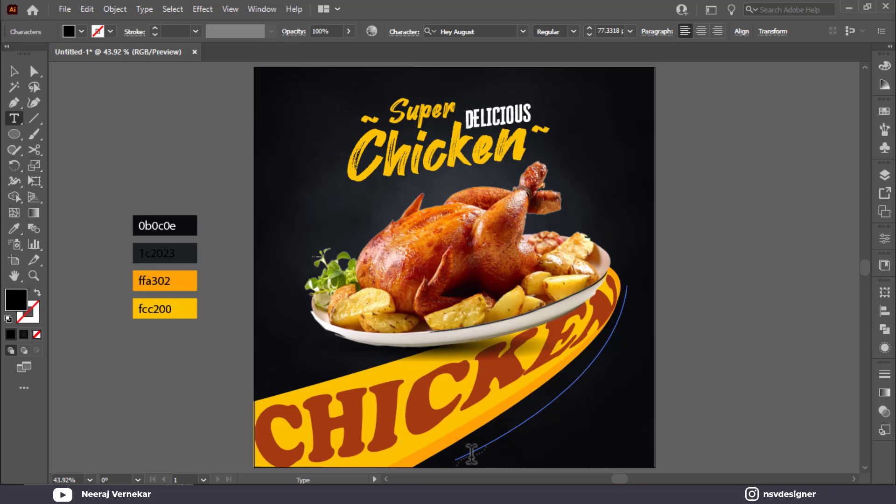
left_click(469, 456, "ctrl")
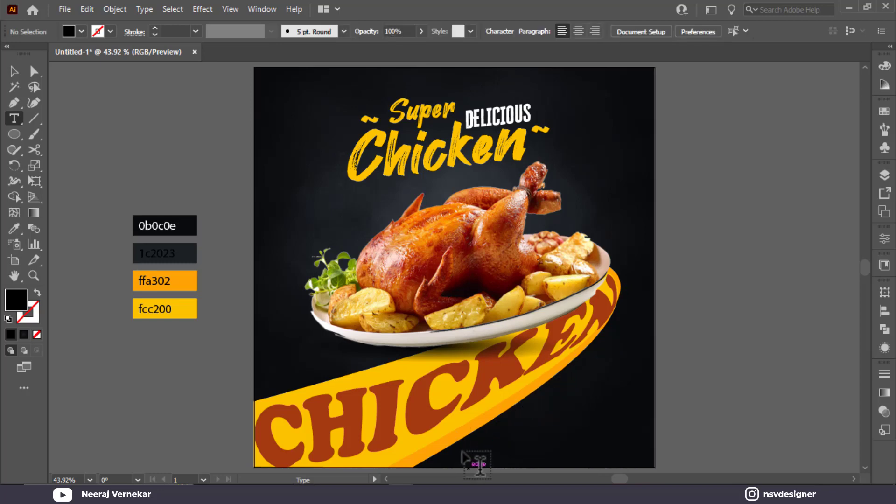
left_click(471, 452)
key("BackSpace")
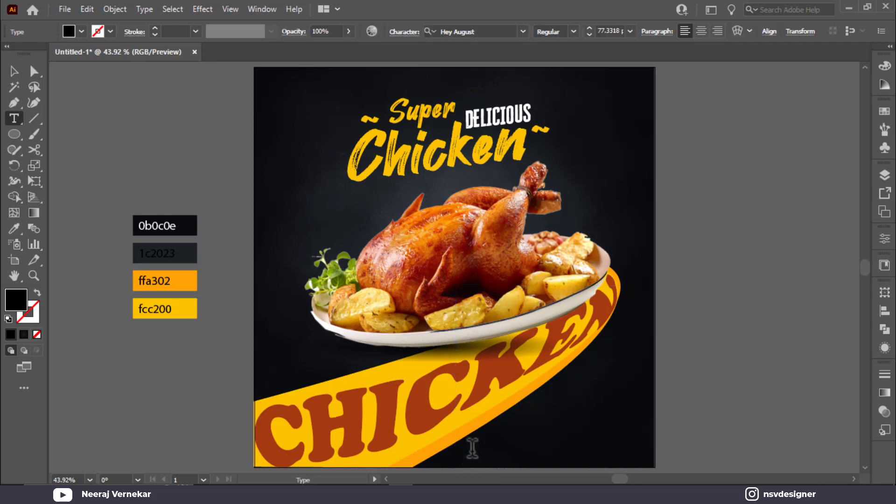
left_click(471, 453)
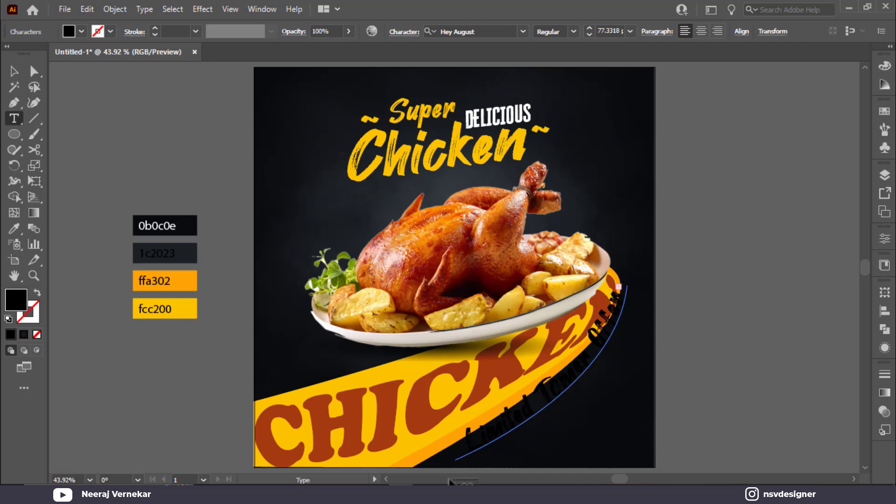
left_click(13, 71)
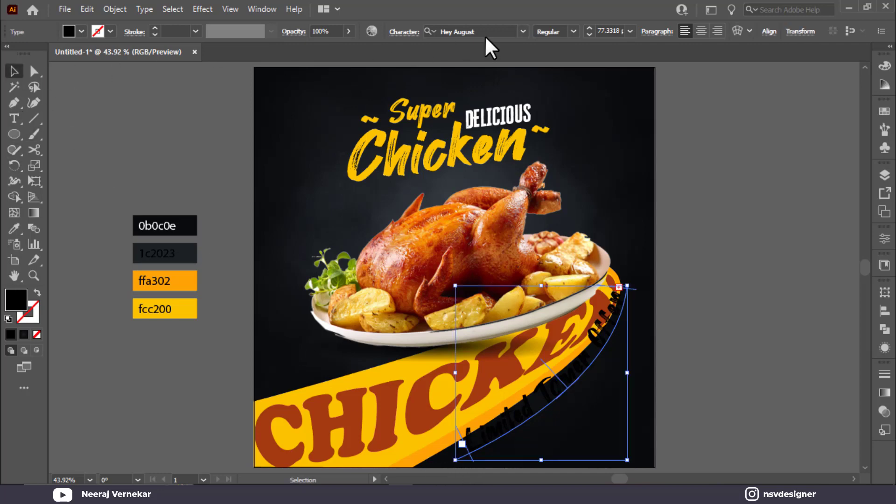
Step: Change the curved offer text's font to Dopestyle
left_click(509, 32)
left_click(523, 31)
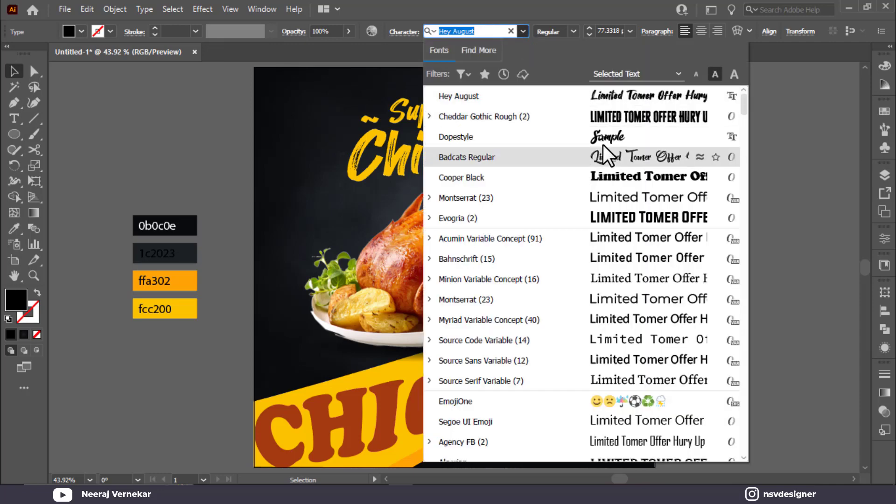
left_click(603, 142)
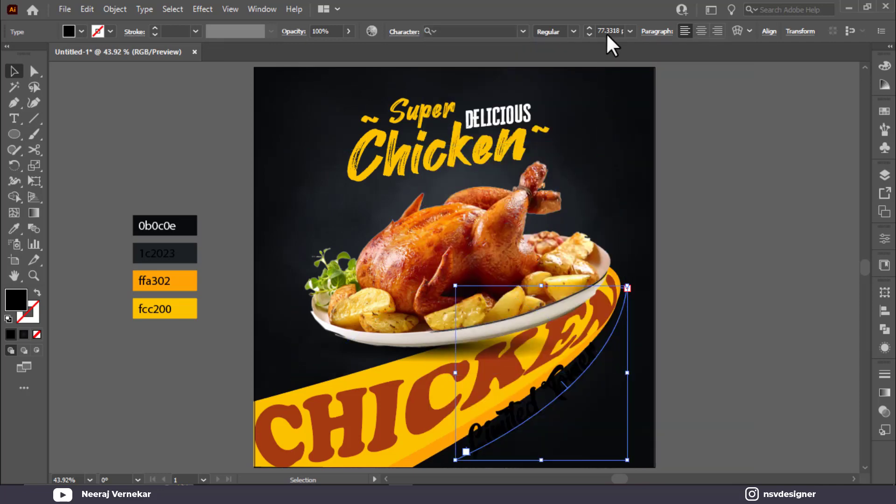
Step: Set the curved offer text's size to 44 pt and recolour it with the fcc200 swatch's yellow
scroll(607, 29, "down", 20)
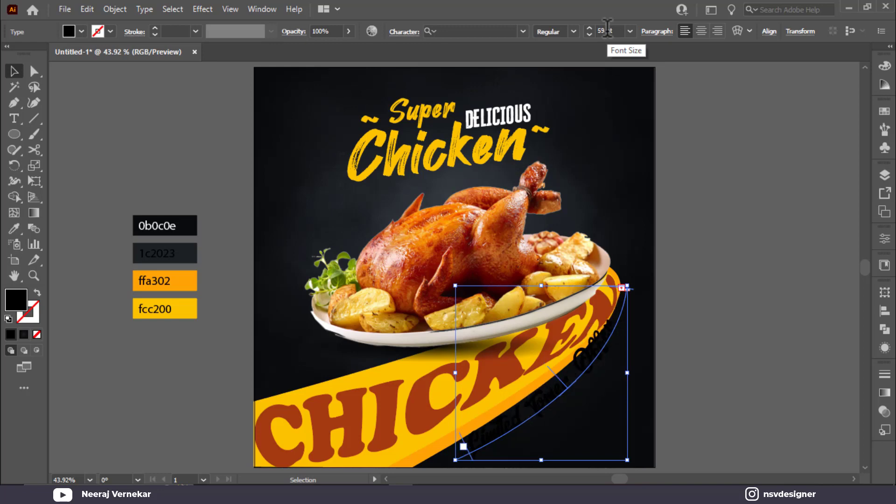
scroll(607, 29, "down", 5)
key("i")
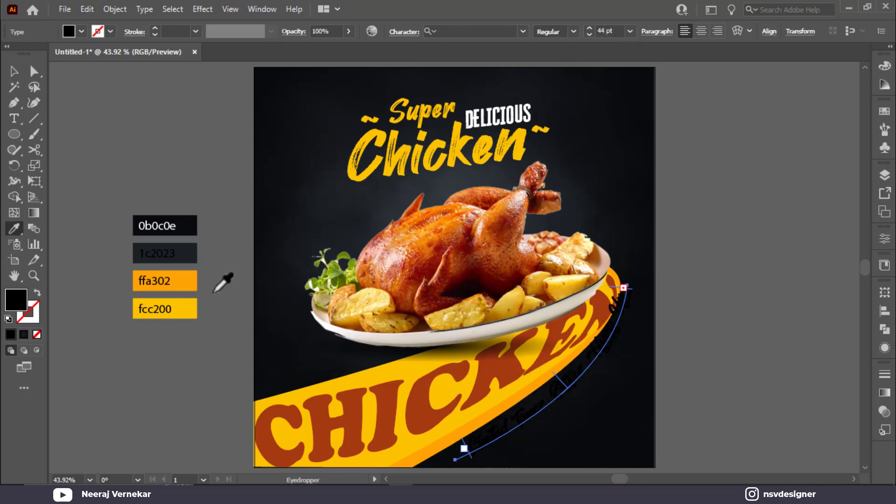
left_click(192, 308)
left_click(14, 71)
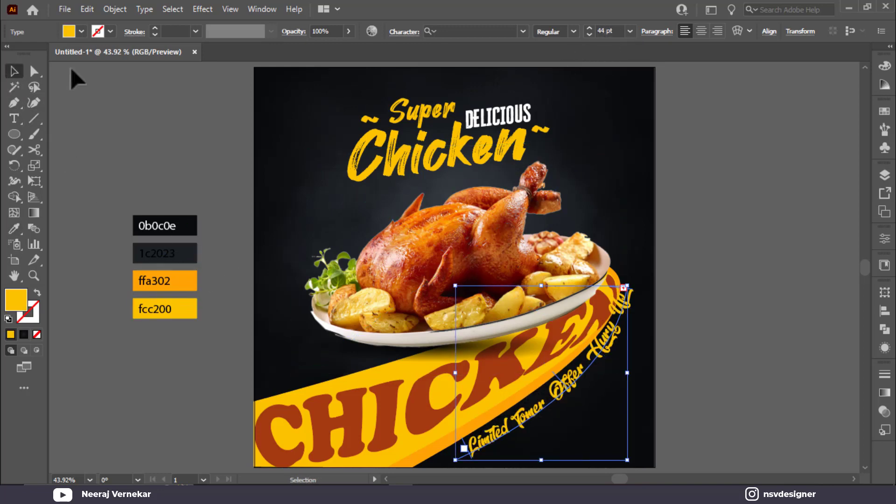
Step: Set the curved offer text's font to Hey August and move it slightly away from the swoosh
left_click(523, 31)
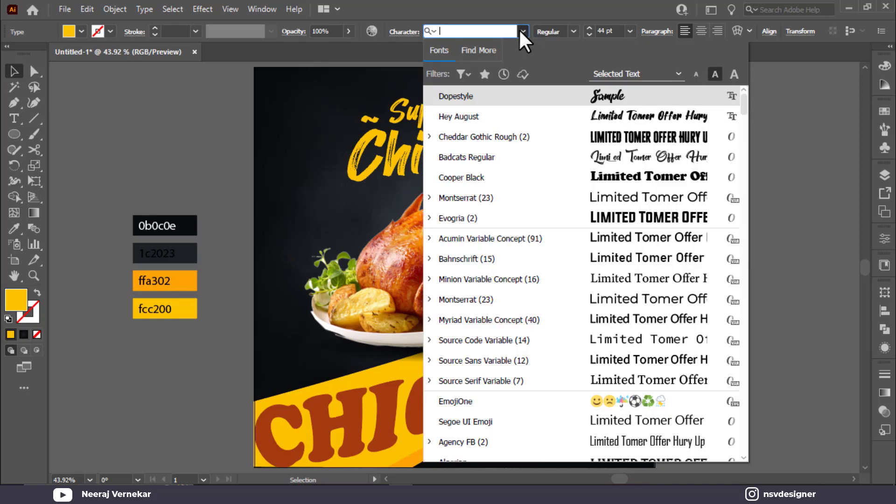
left_click(613, 119)
left_click_drag(555, 407, 553, 403)
Step: Add an exclamation mark at the end of the curved offer text and correct the word Tomer to Time
triple_click(570, 393)
left_click(611, 331)
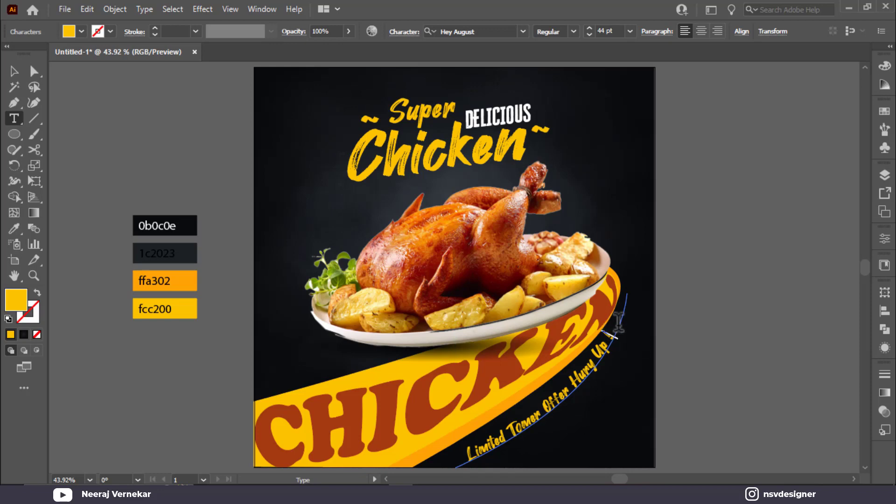
double_click(530, 419)
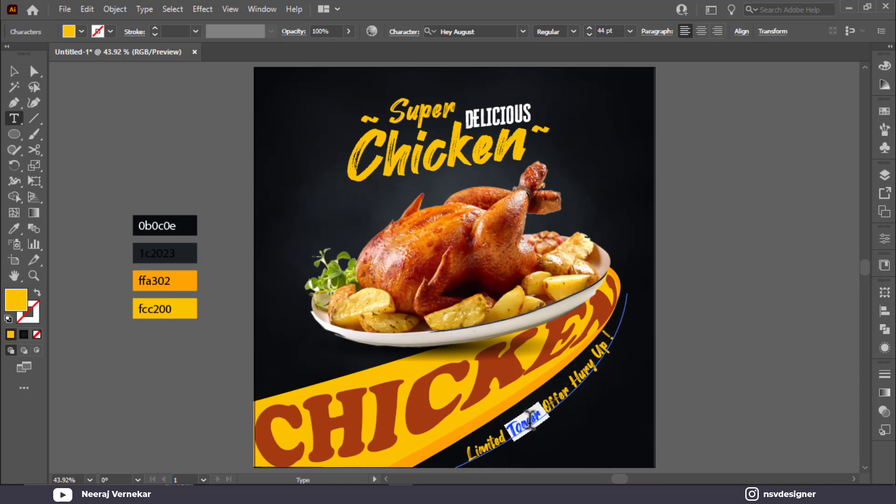
left_click(530, 416)
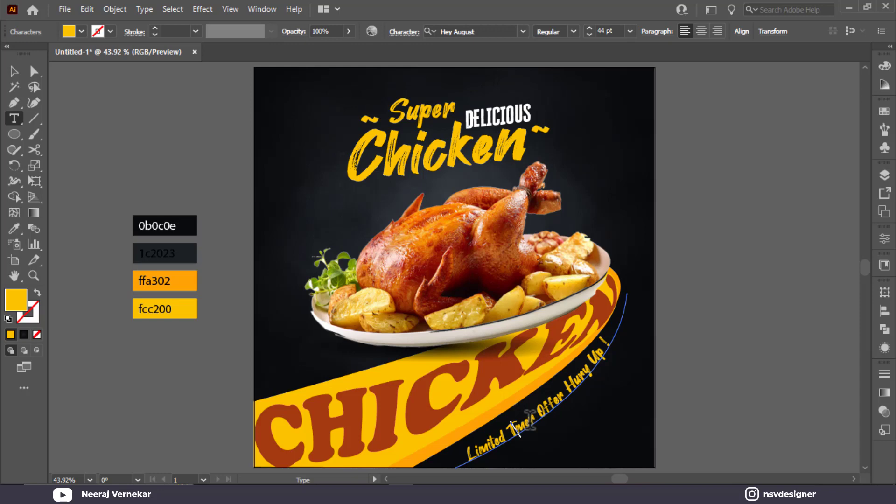
key("BackSpace")
key("BackSpace")
key("BackSpace")
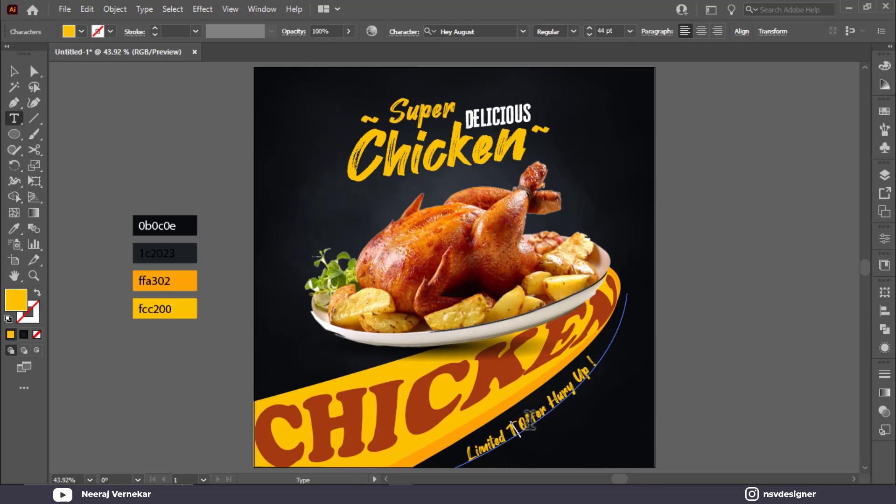
type("ime")
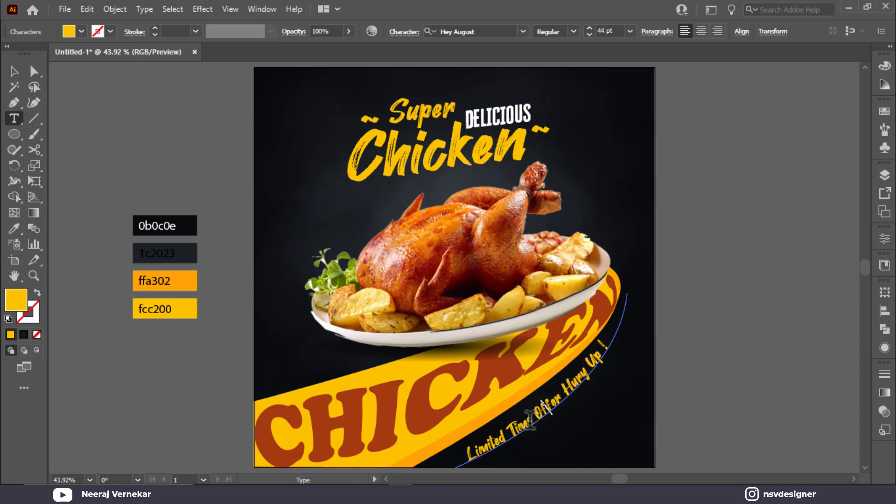
Step: Finish editing the curved offer text and move it slightly closer to the swoosh's edge
key("Escape")
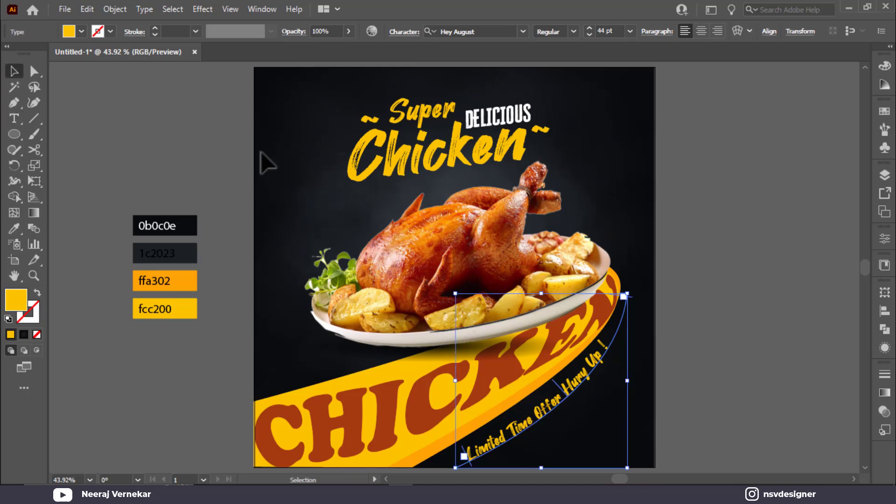
left_click(792, 329)
left_click_drag(568, 395, 561, 394)
left_click(716, 362)
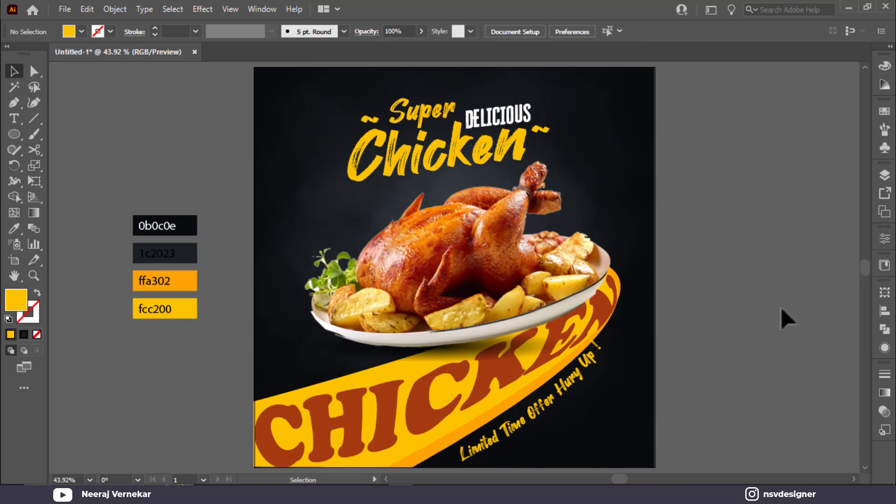
Step: Add a LOGO text beside the poster and set its font to Montserrat Black
left_click(18, 119)
left_click(110, 116)
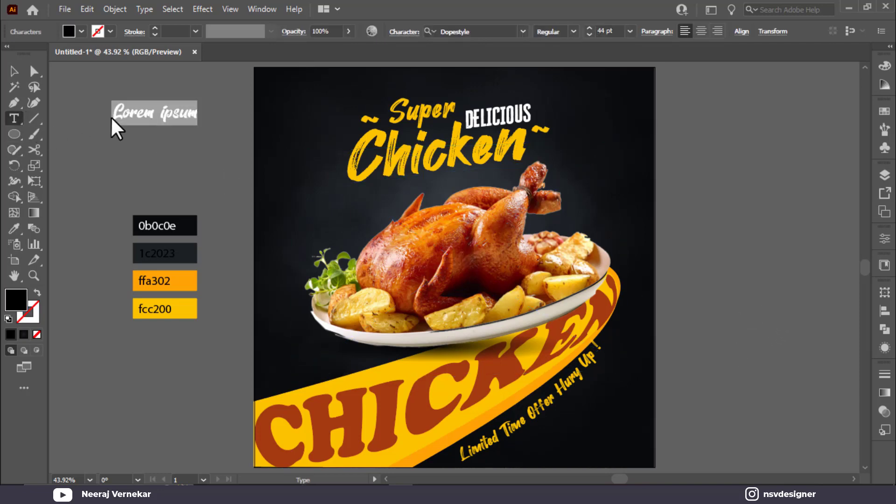
type("LOGO")
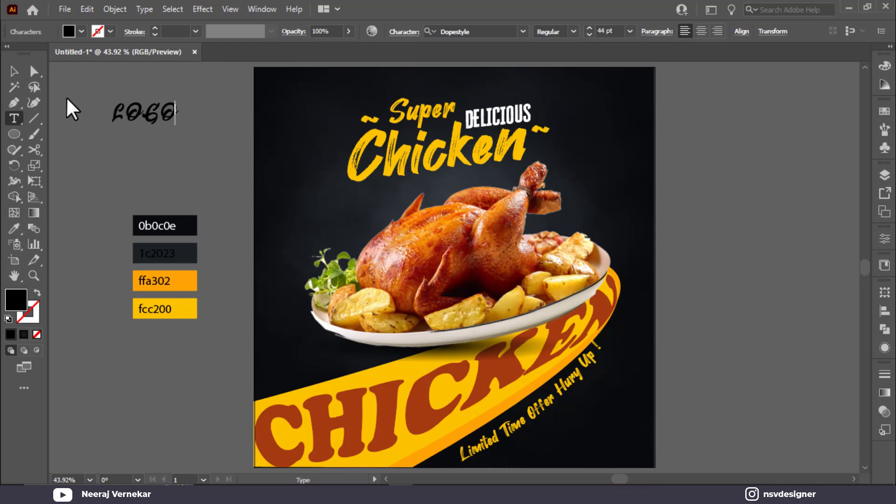
left_click(13, 71)
left_click(488, 32)
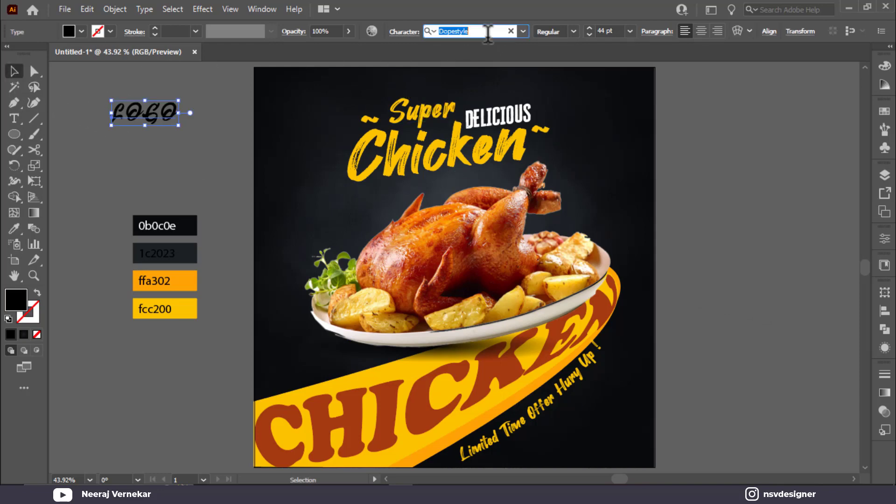
type("mon")
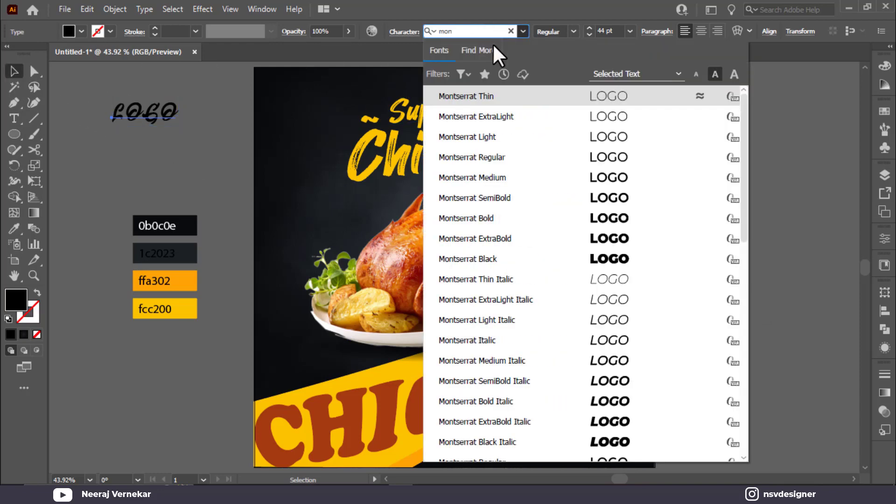
left_click(660, 264)
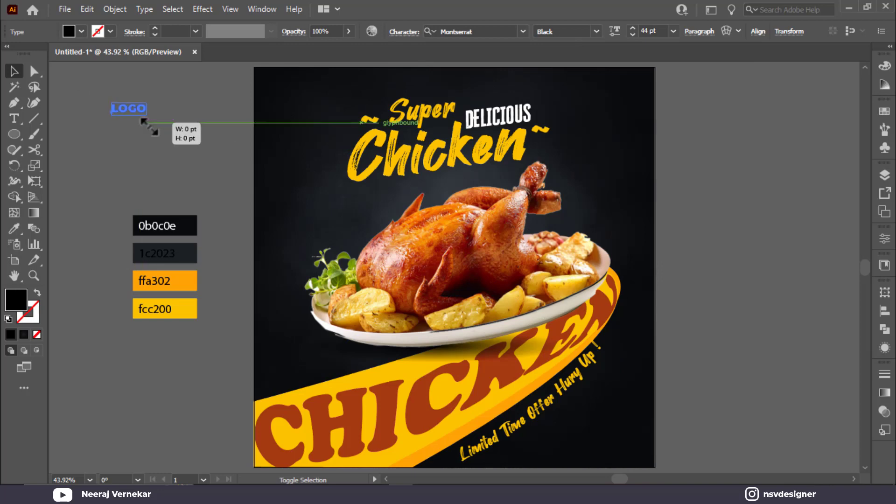
Step: Shrink the LOGO text into the poster's upper-left corner and recolour it with the fcc200 swatch's yellow
left_click(149, 116)
left_click_drag(144, 106, 304, 105)
key("i")
left_click(197, 304)
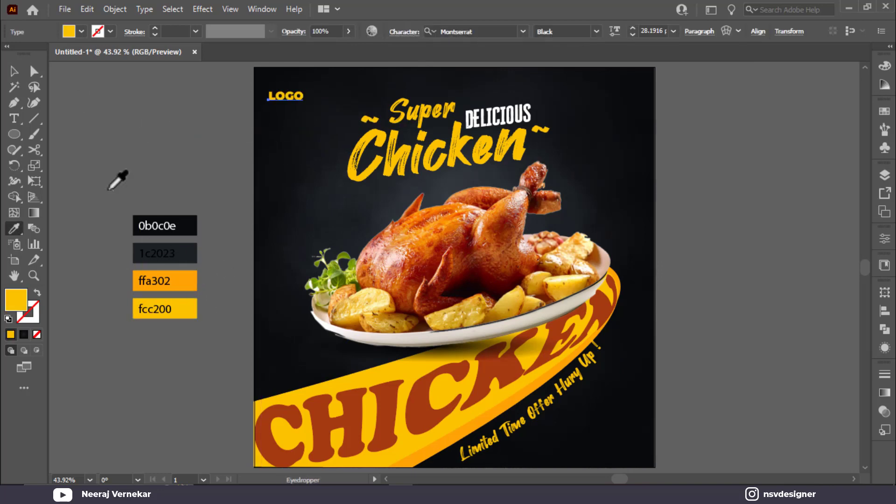
left_click(14, 71)
left_click(133, 96)
left_click_drag(270, 99, 266, 100)
left_click(170, 134)
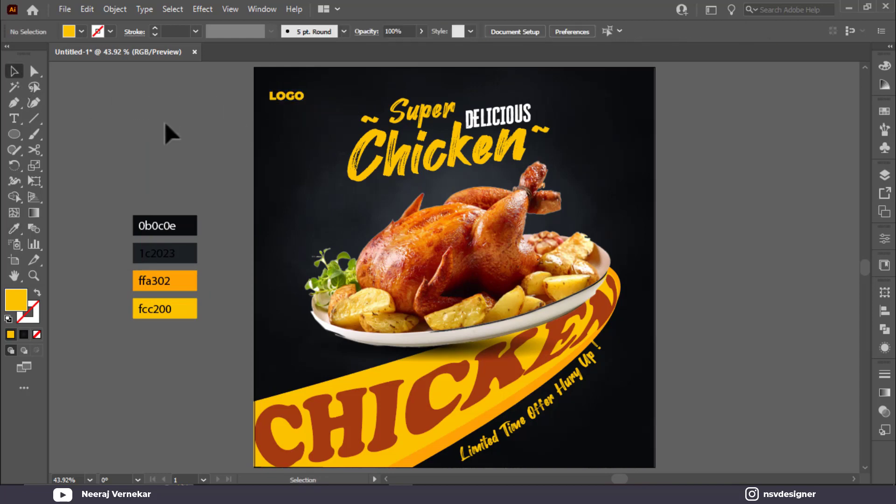
Step: Draw a small wide rectangle in the poster's lower-right corner as the base of a button
left_click(12, 133)
left_click(38, 136)
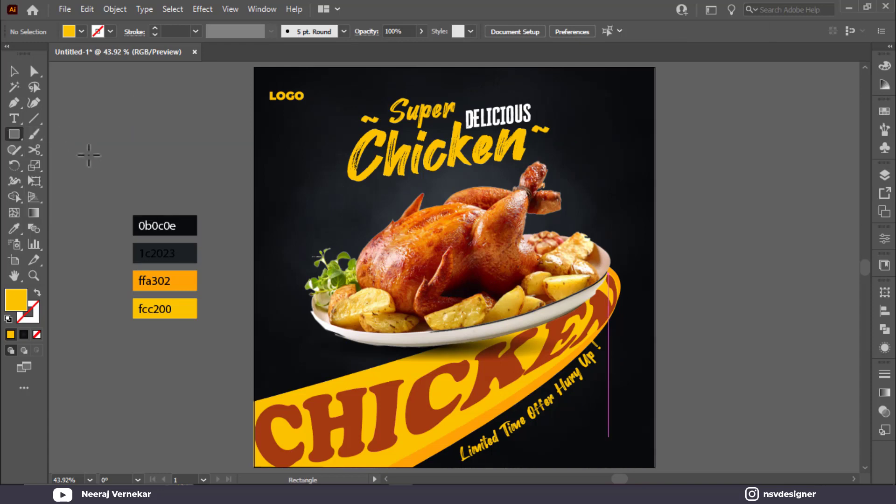
left_click_drag(560, 436, 637, 458)
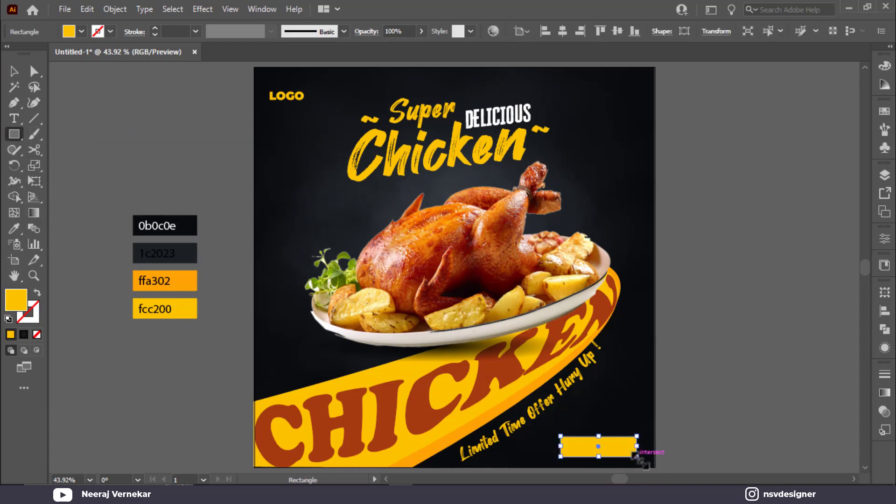
Step: Fill the small rectangle with a linear gradient running from the ffa302 swatch's orange to the fcc200 swatch's yellow
left_click(885, 393)
left_click(786, 344)
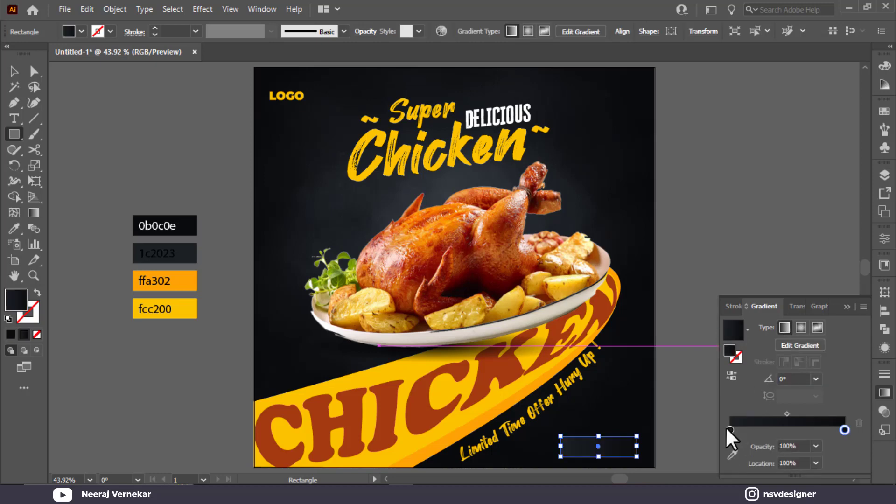
left_click(734, 452)
left_click(182, 284)
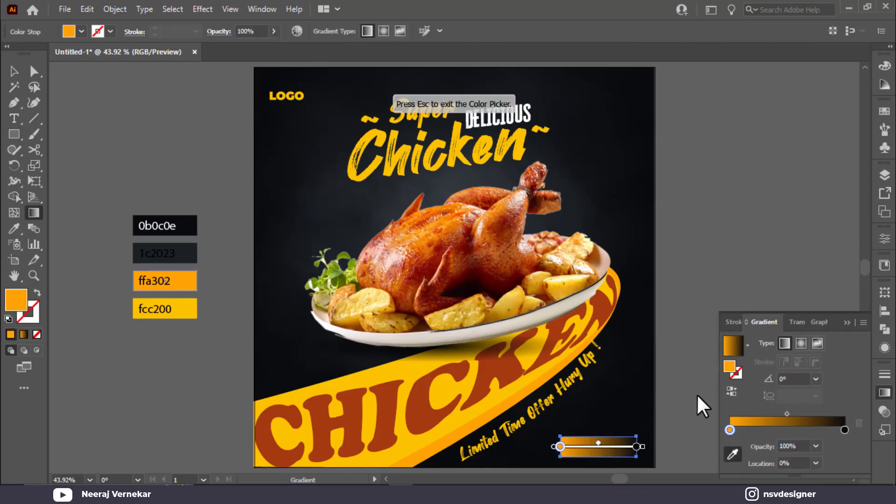
left_click(844, 430)
left_click(186, 308)
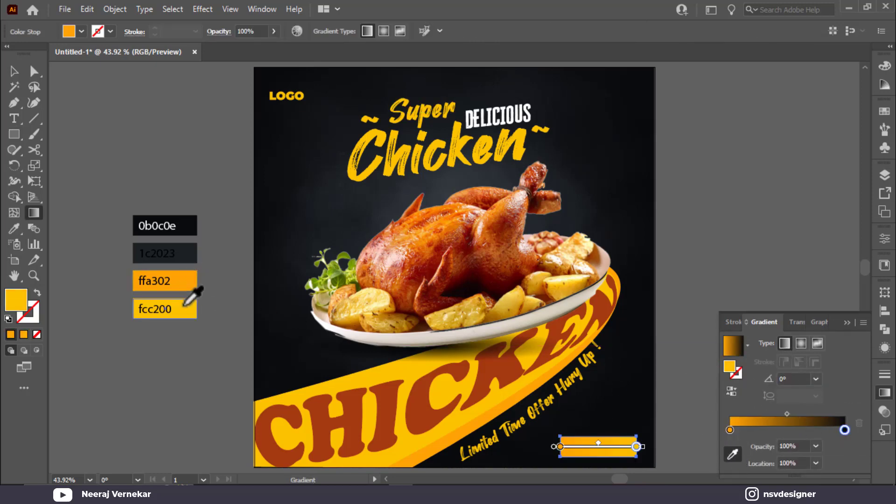
left_click(847, 324)
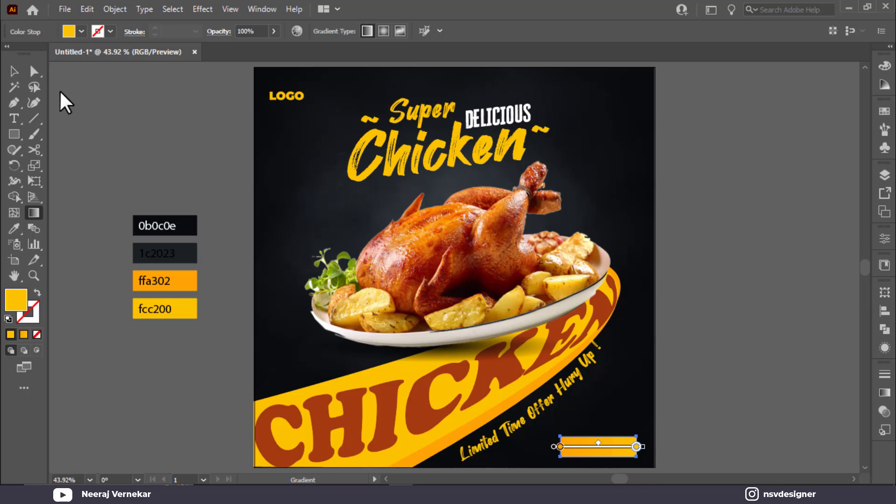
Step: Turn the rectangle's gradient vertical with yellow at the top and round its corners fully, about 25.41 pt, into a pill
left_click(14, 74)
key("g")
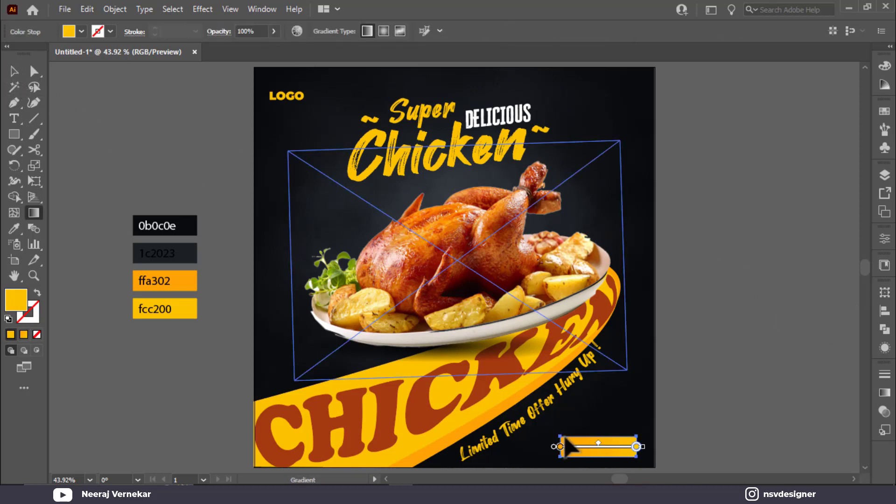
mouse_move(598, 458)
left_mouse_down()
mouse_move(597, 438)
mouse_move(632, 466)
left_mouse_up()
left_click(33, 71)
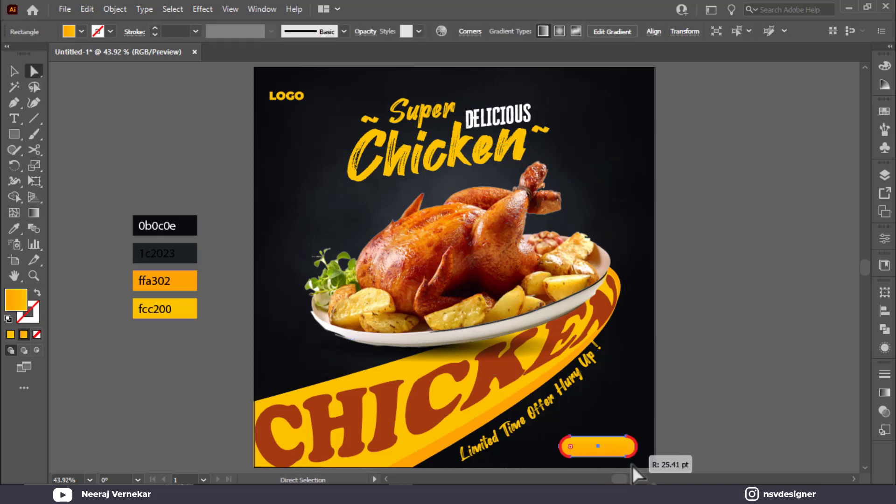
left_click(714, 399, "ctrl")
Step: Add the text ORER NOW on the empty canvas beside the poster
left_click(14, 118)
left_click(112, 135)
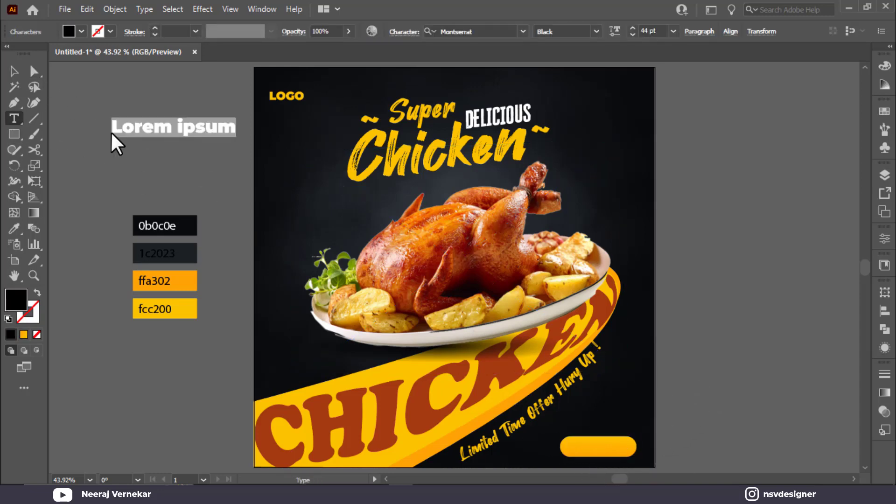
type("ORER ")
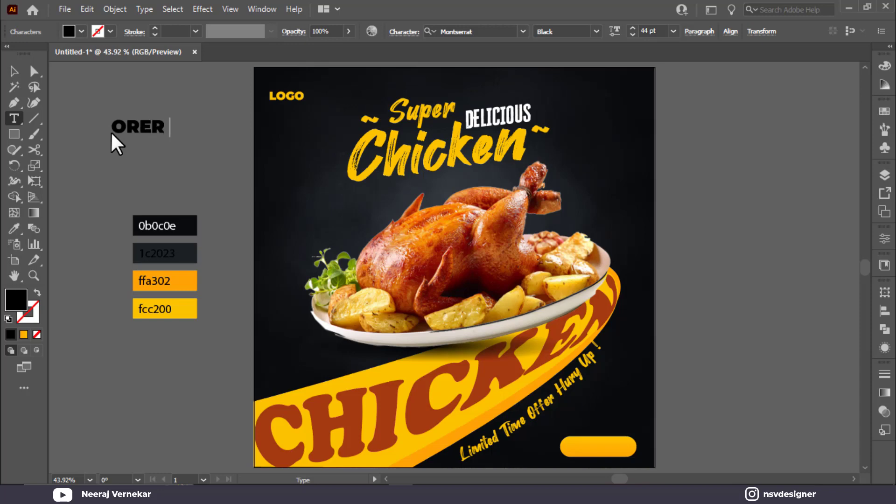
type("NOW")
left_click(15, 73)
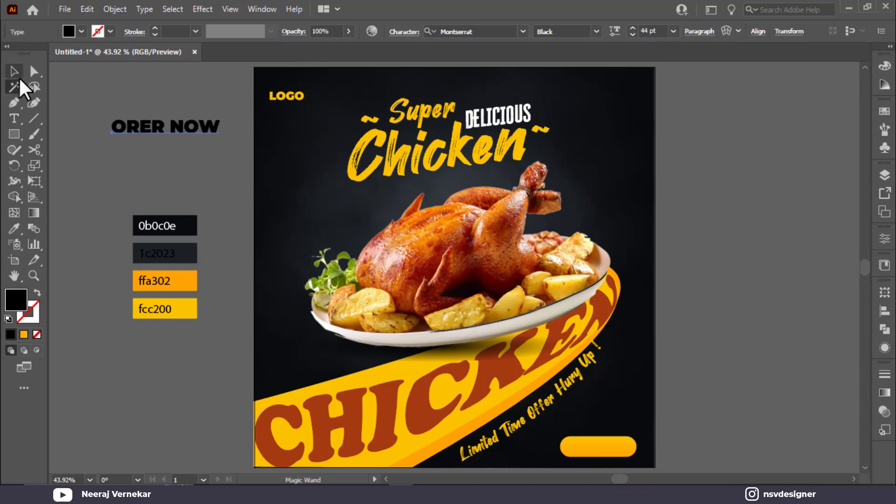
Step: Set the ORER NOW text's font style to Bold and scale it down to about 26 pt
left_click(596, 31)
left_click(575, 108)
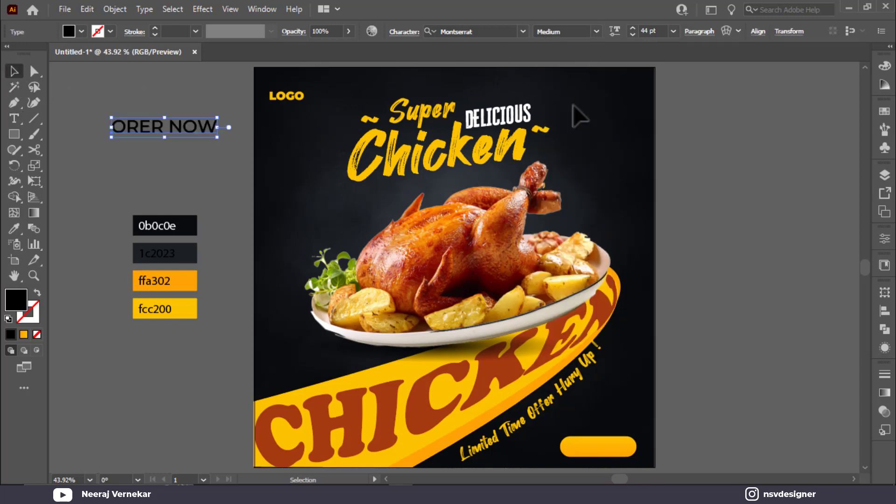
left_click(597, 32)
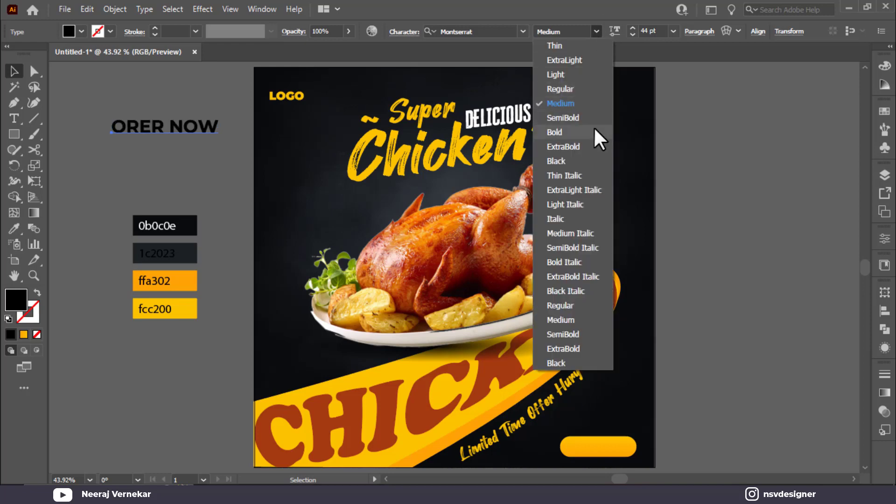
left_click(575, 136)
left_click_drag(217, 137, 165, 143)
Step: Insert the missing D so that the text reads ORDER NOW
left_click(170, 138)
double_click(127, 122)
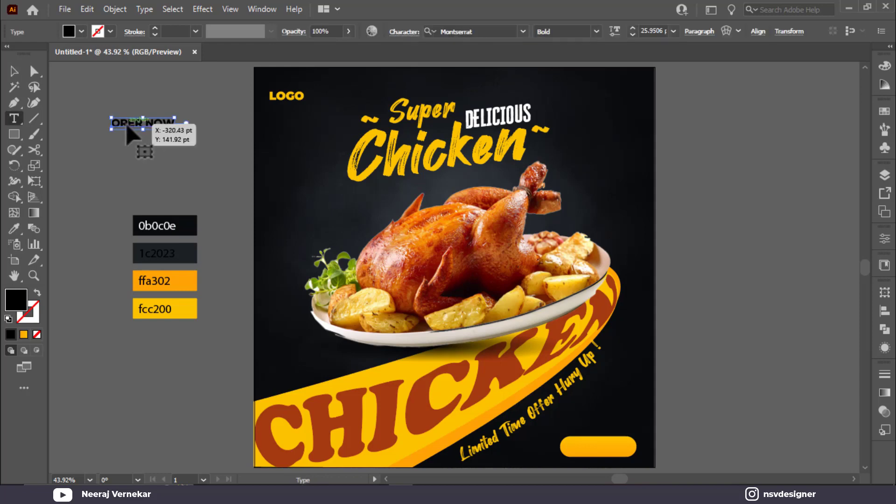
key("ctrl+a")
left_click(142, 121)
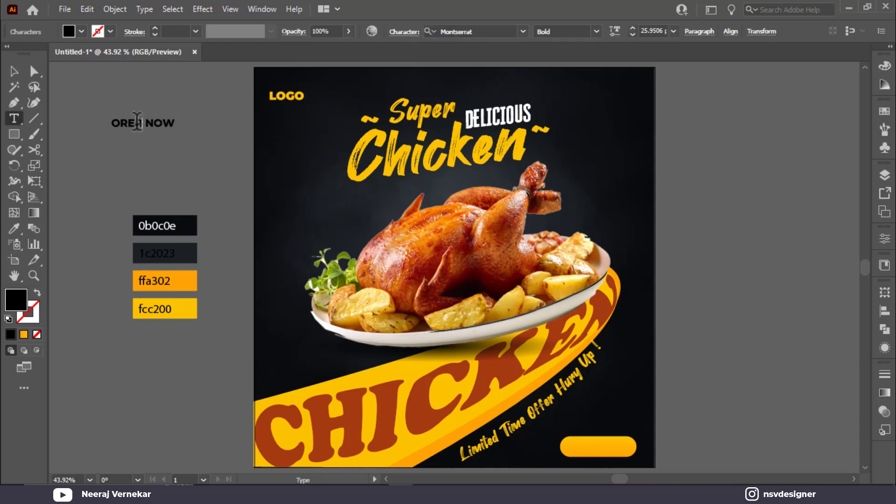
type("D")
Step: Set the ORDER NOW text to 21 pt and centre it on the pill-shaped button
left_click(14, 71)
left_click_drag(147, 123, 599, 447)
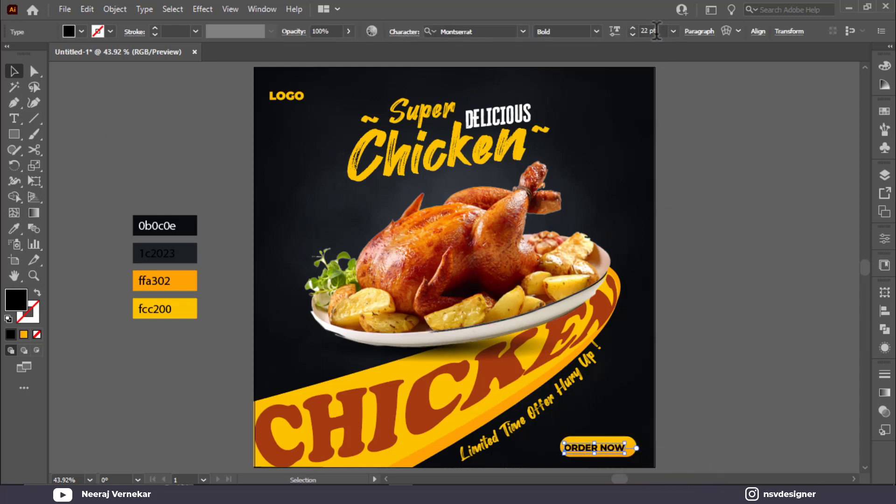
left_click(731, 364)
left_click_drag(615, 449, 618, 452)
key("ctrl+equal")
key("ctrl+equal")
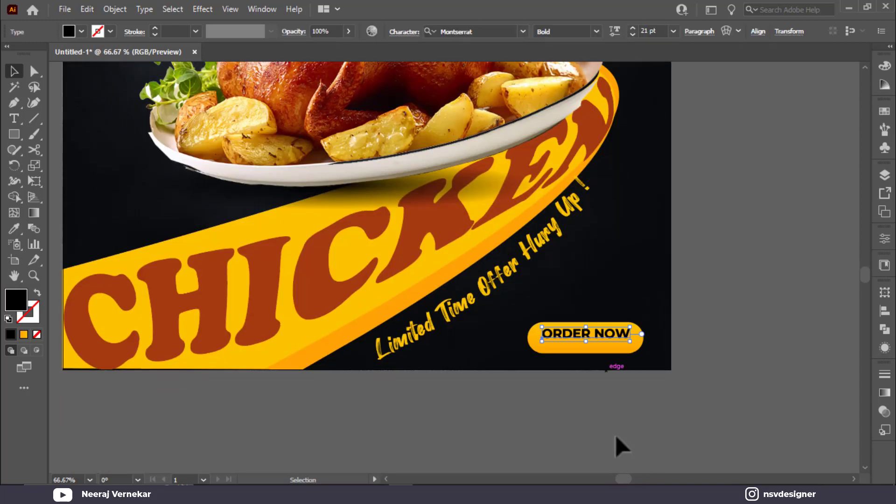
left_click_drag(599, 343, 601, 344)
left_click(762, 340)
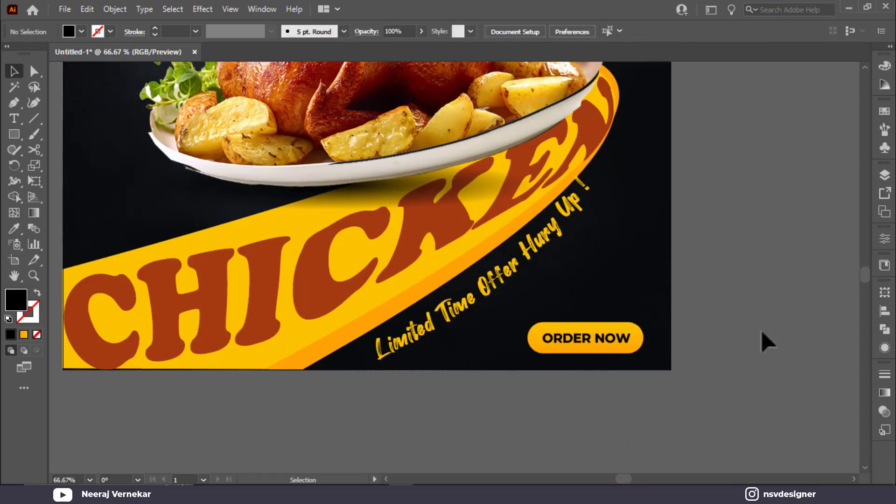
Step: Offset the pill-shaped button's path outwards by a few points to create a slightly larger outline around it
key("ctrl+0")
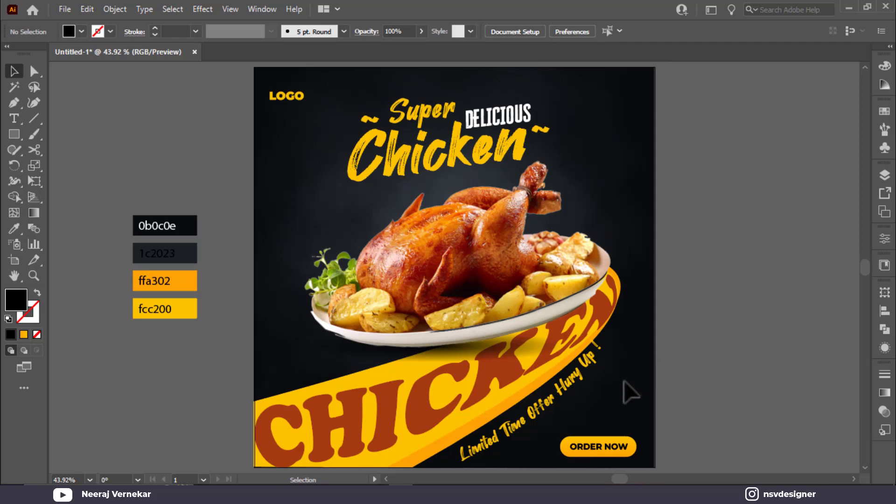
scroll(611, 391, "down", 2)
scroll(611, 392, "up", 5)
left_click(660, 335)
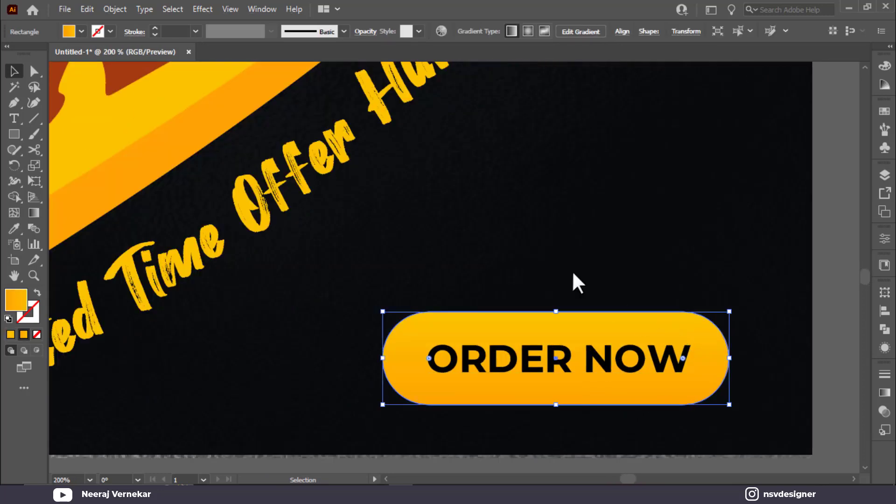
left_click(115, 10)
mouse_move(186, 304)
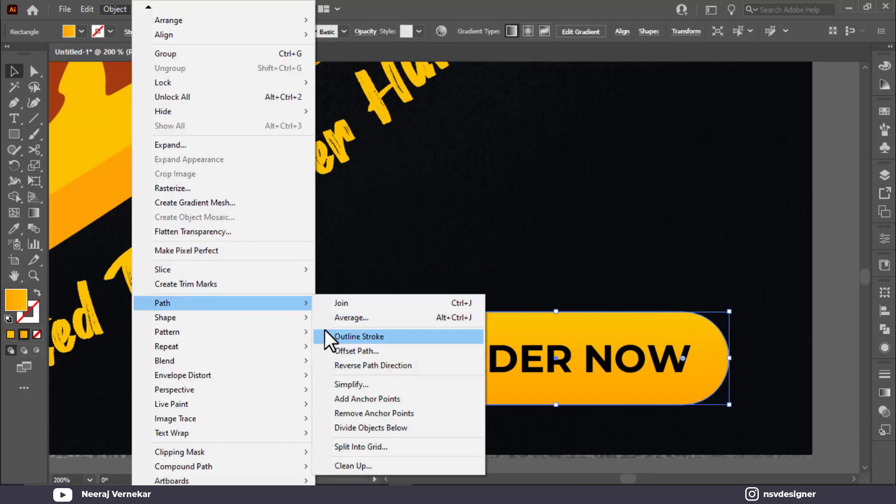
left_click(412, 352)
type("5")
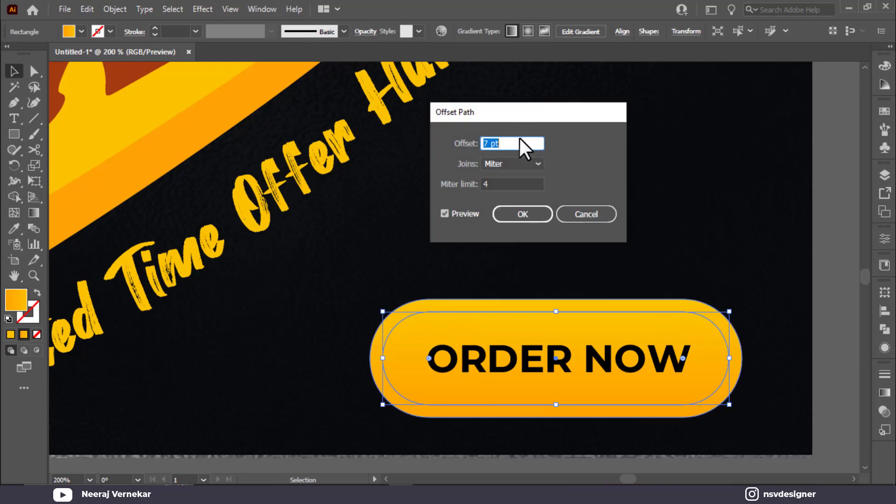
left_click(509, 213)
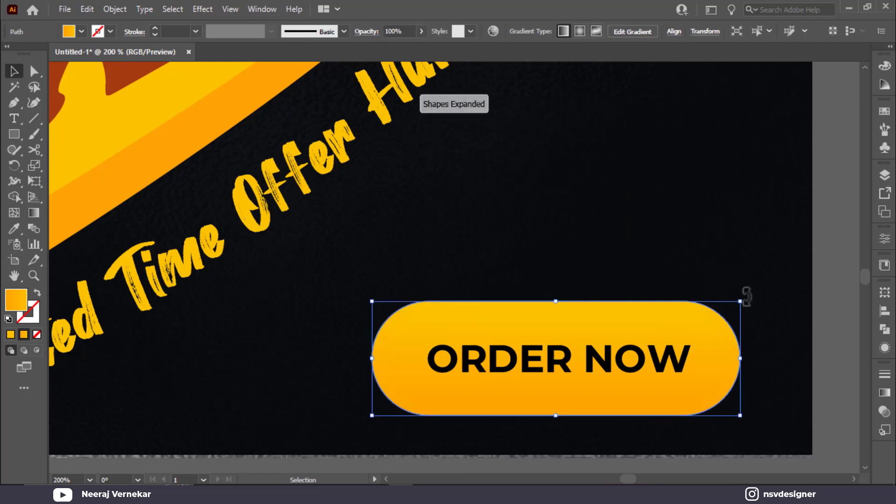
left_click_drag(747, 297, 366, 400)
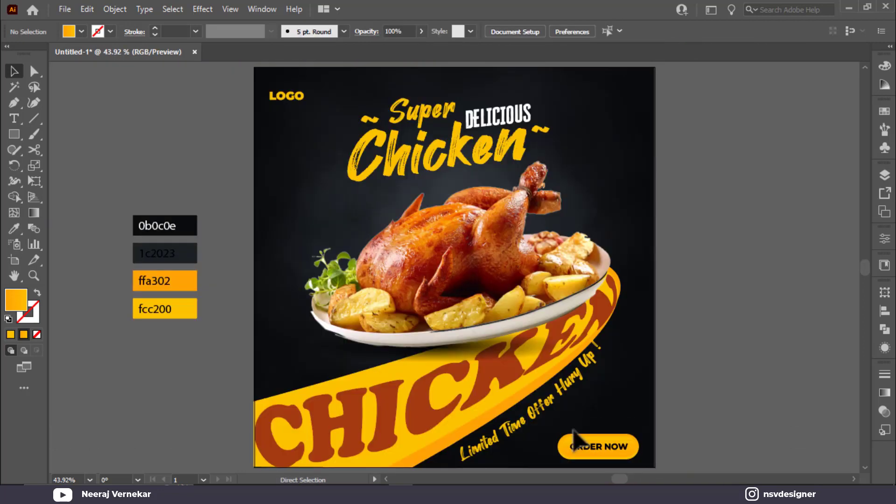